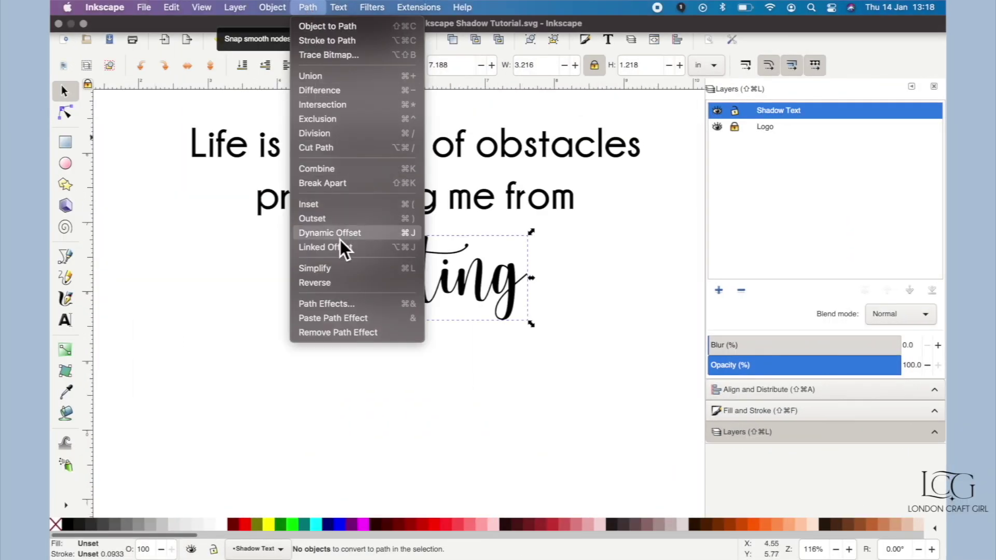
Merge the crafting letters into one path and add a widened pink offset shadow
mouse_move(272, 7)
left_click(391, 327)
left_click(308, 8)
left_click(369, 313)
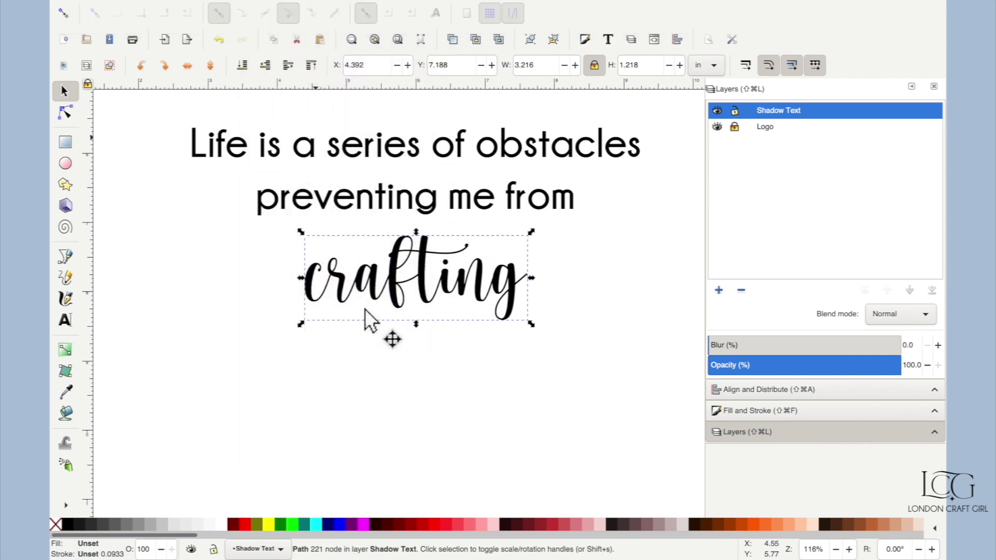
left_click(307, 8)
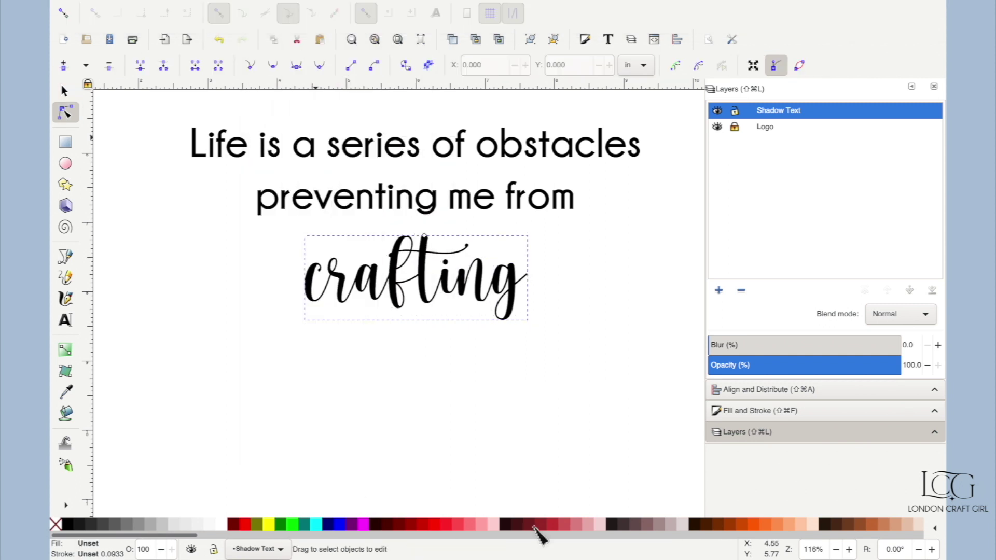
left_click(535, 525)
left_click_drag(427, 244, 425, 224)
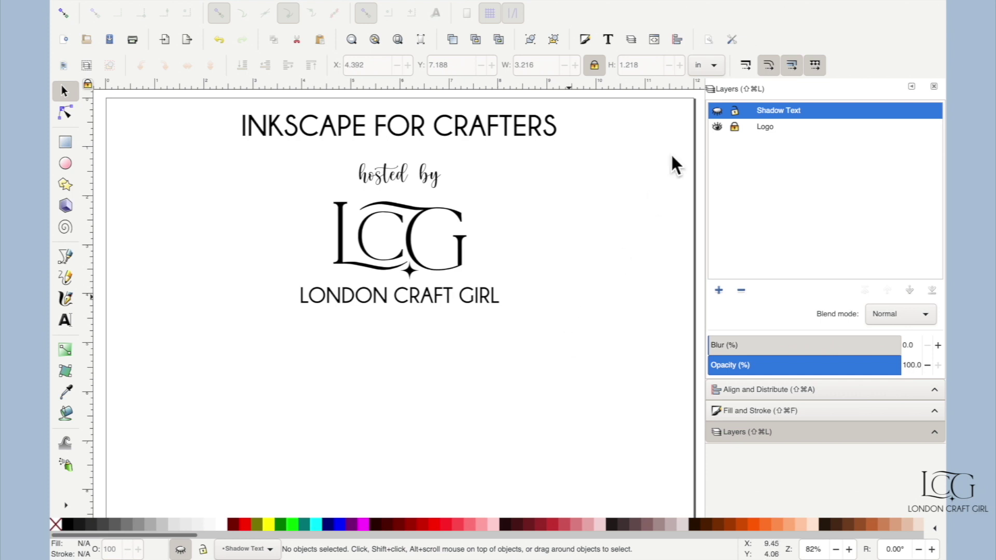
Unhide the Shadow Text layer and scroll down to the quote ending in 'crafting'
left_click(719, 113)
scroll(619, 316, "down", 5)
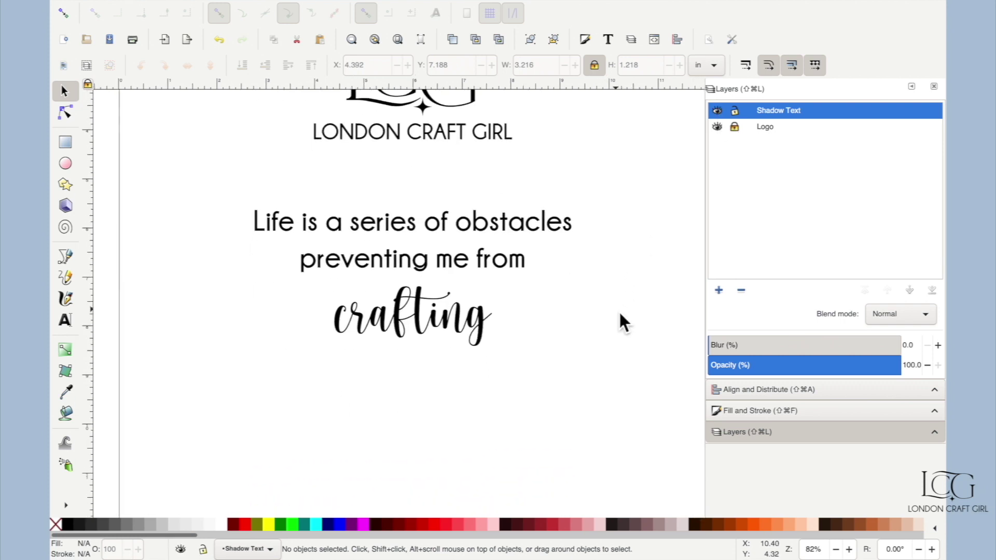
scroll(620, 316, "down", 3)
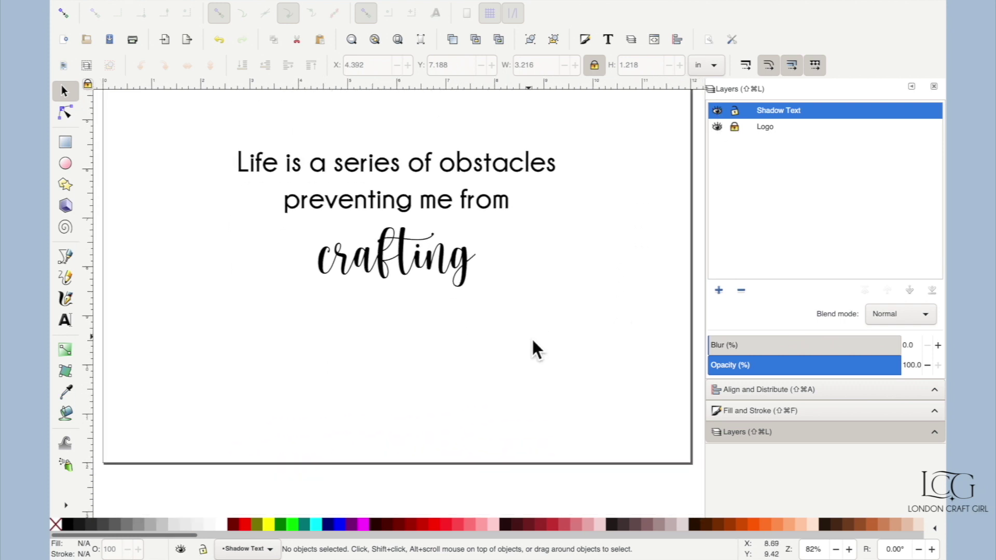
left_click(382, 269)
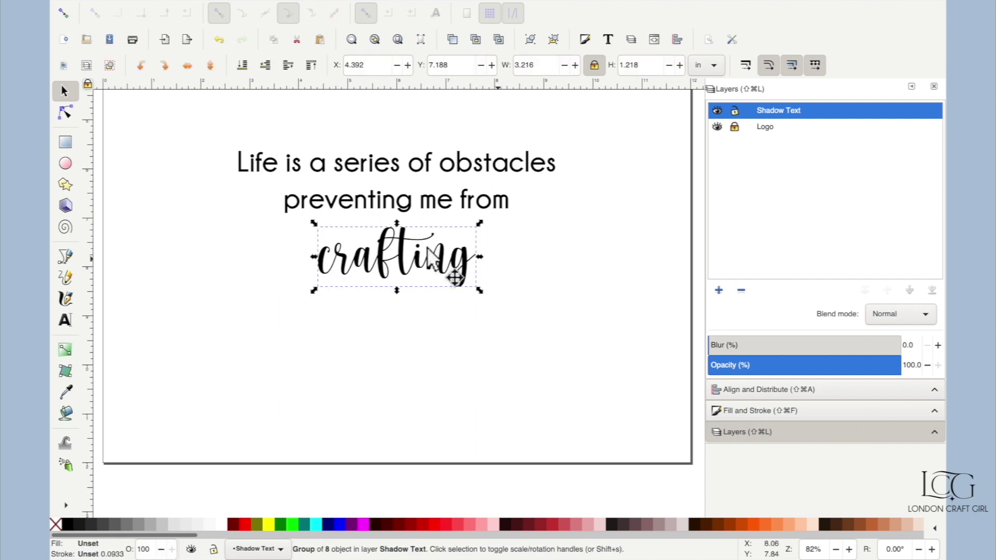
left_click(281, 326)
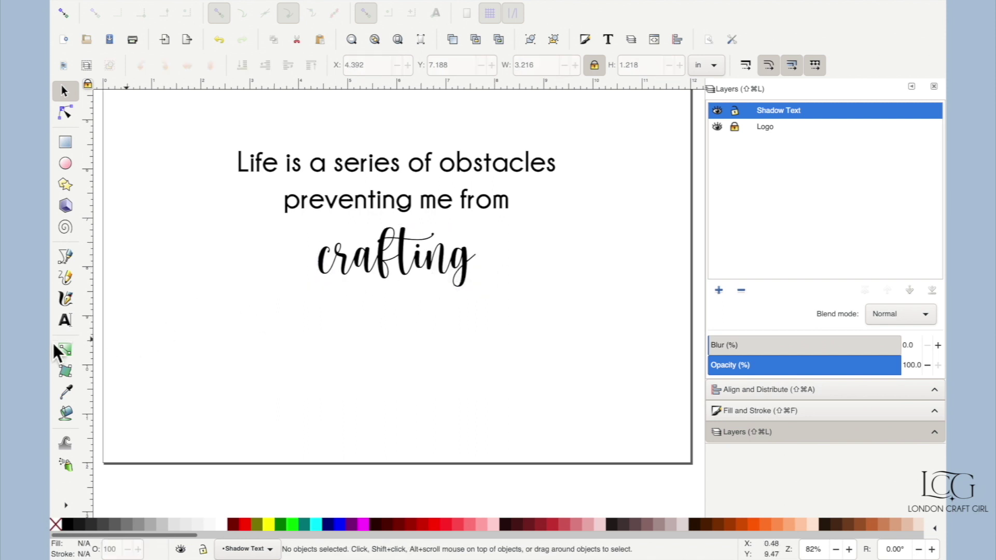
Type a new 'crafting' below the quote in the hello honey - Personal Use font
left_click(64, 326)
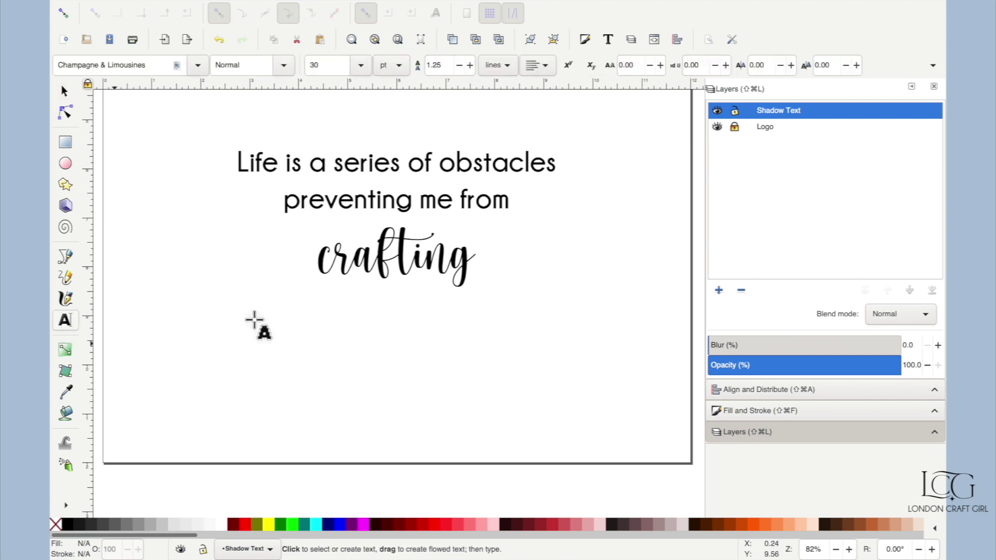
left_click(311, 339)
type("craftin")
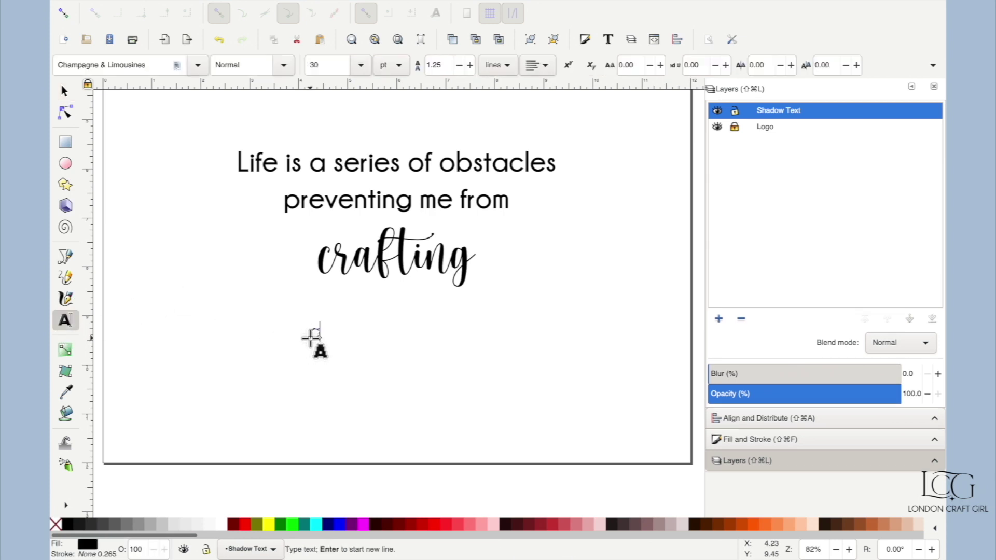
type("g")
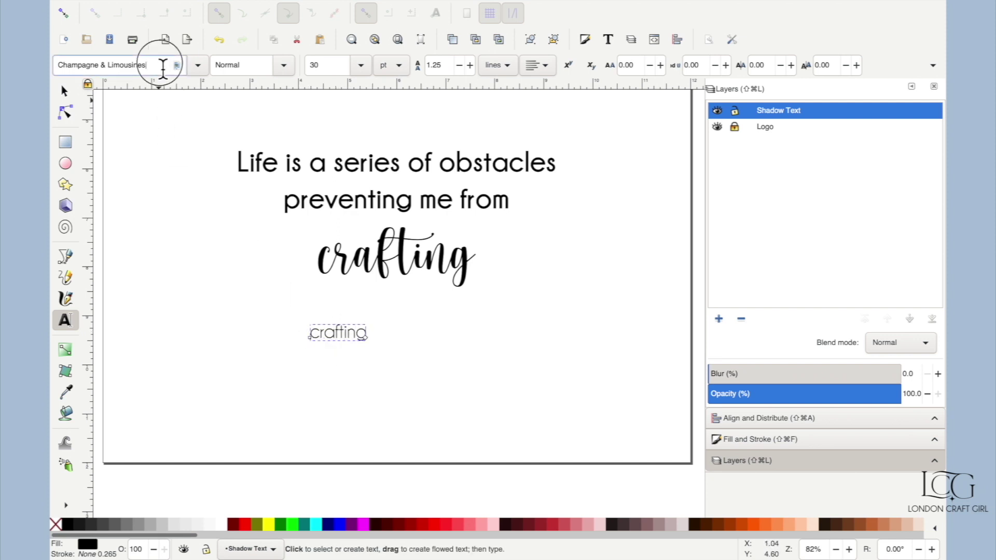
triple_click(79, 65)
type("hello")
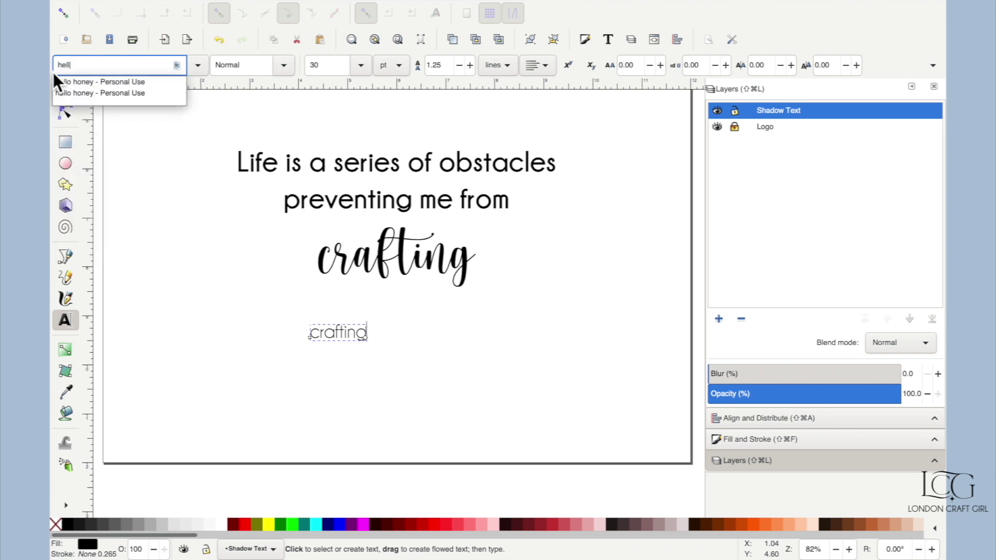
left_click(68, 84)
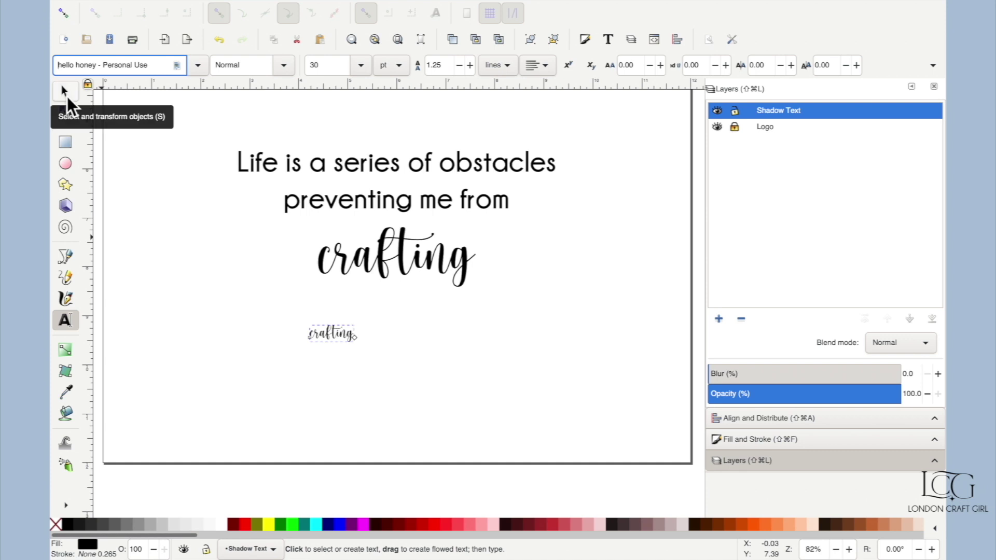
left_click(67, 95)
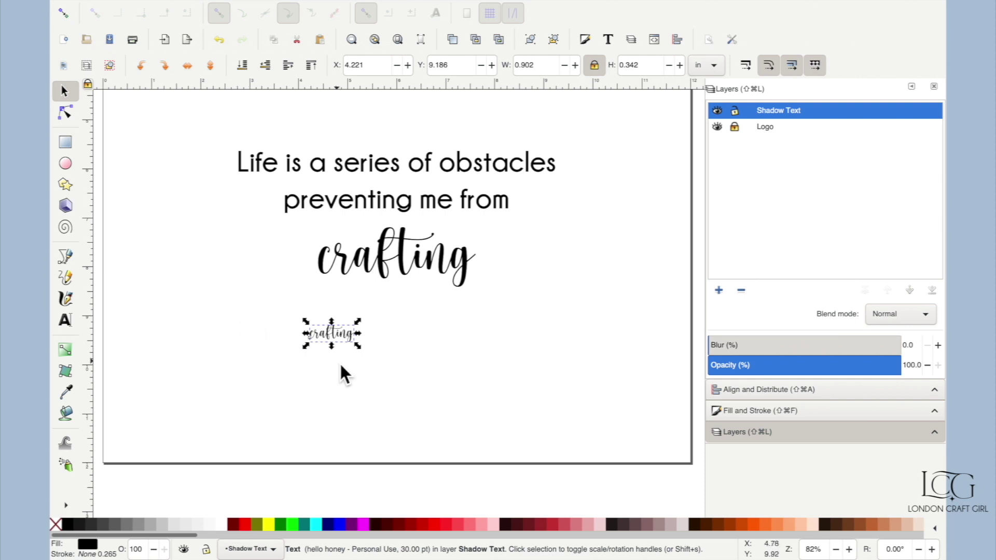
Lock width/height and scale the lower 'crafting' proportionally to about 103 pt
left_click(595, 65)
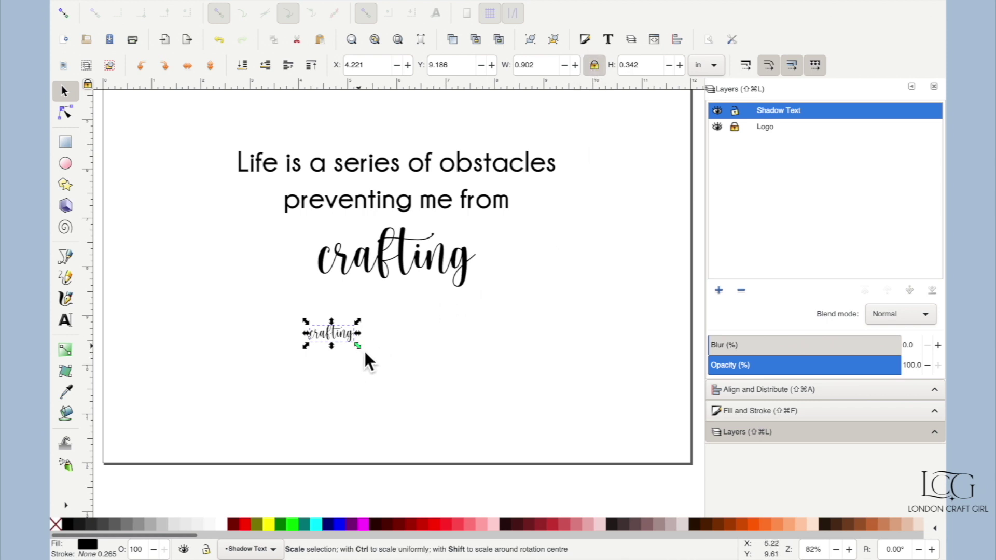
left_click_drag(361, 350, 469, 424)
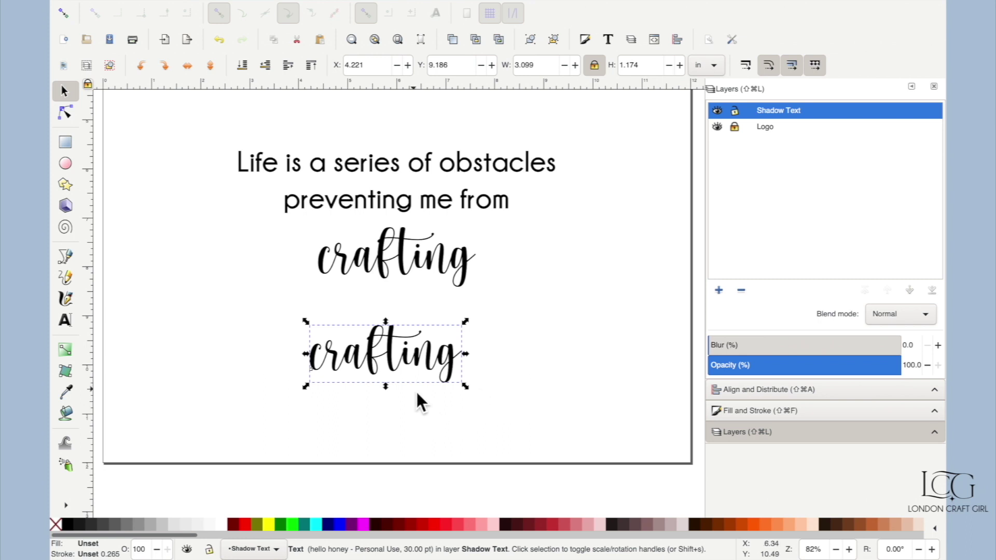
key("ctrl+z")
left_click(396, 382)
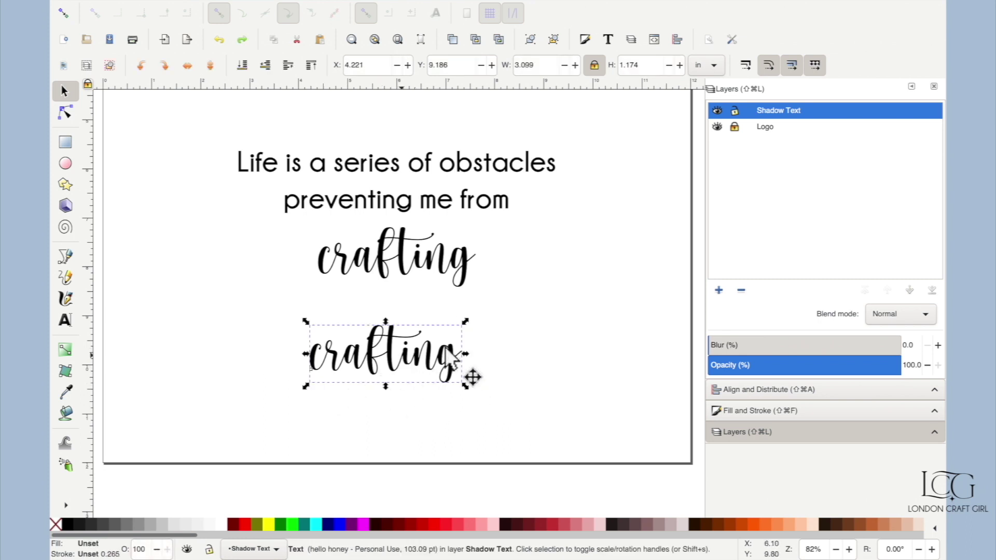
Place the text cursor between the f and t of the lower 'crafting'
left_click(65, 321)
left_click(369, 358)
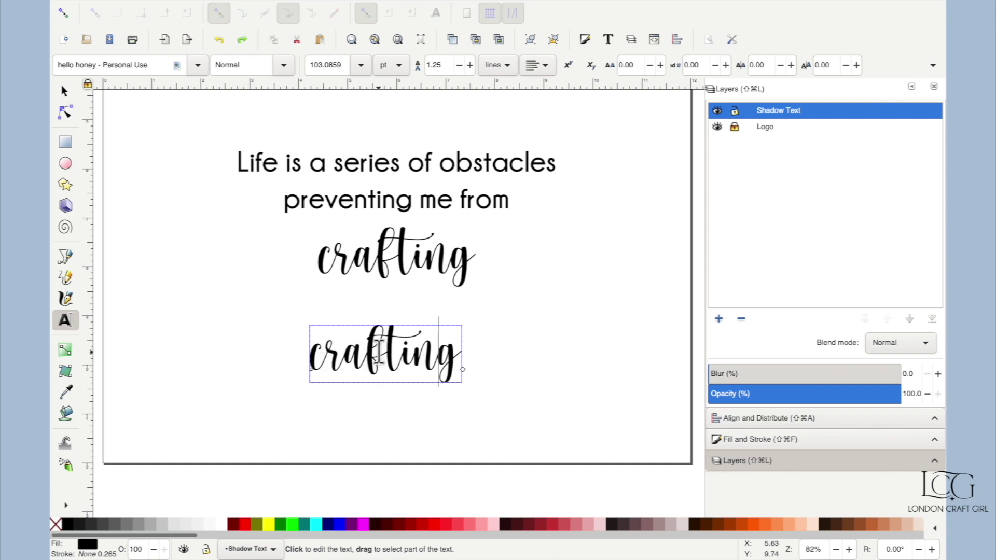
left_click(386, 358)
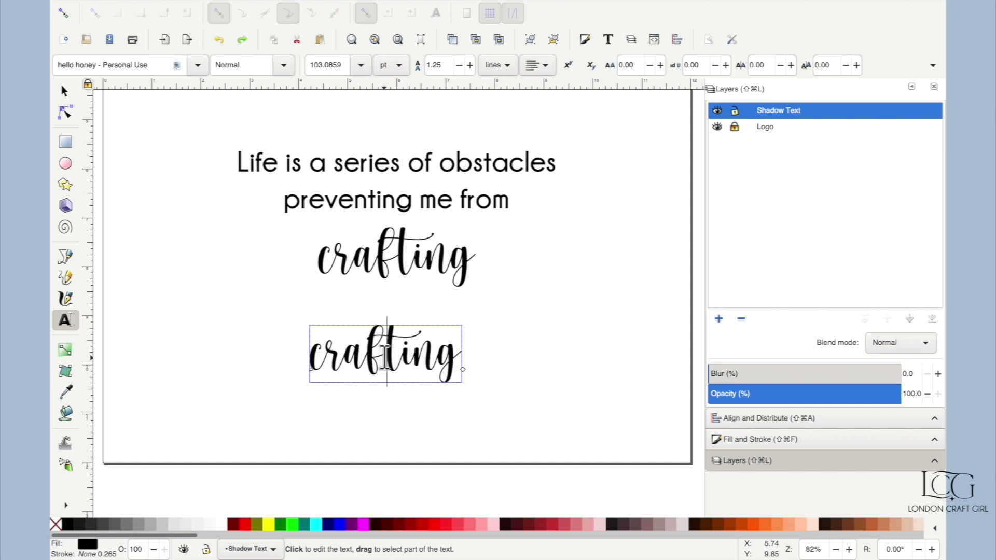
Convert the lower 'crafting' text to paths with Object to Path and inspect its nodes
left_click(65, 95)
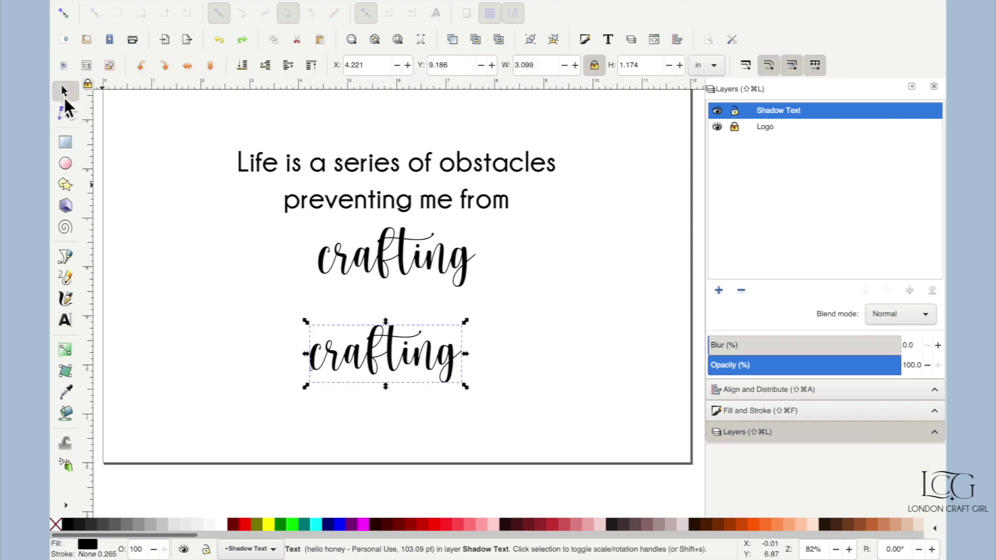
left_click(374, 367)
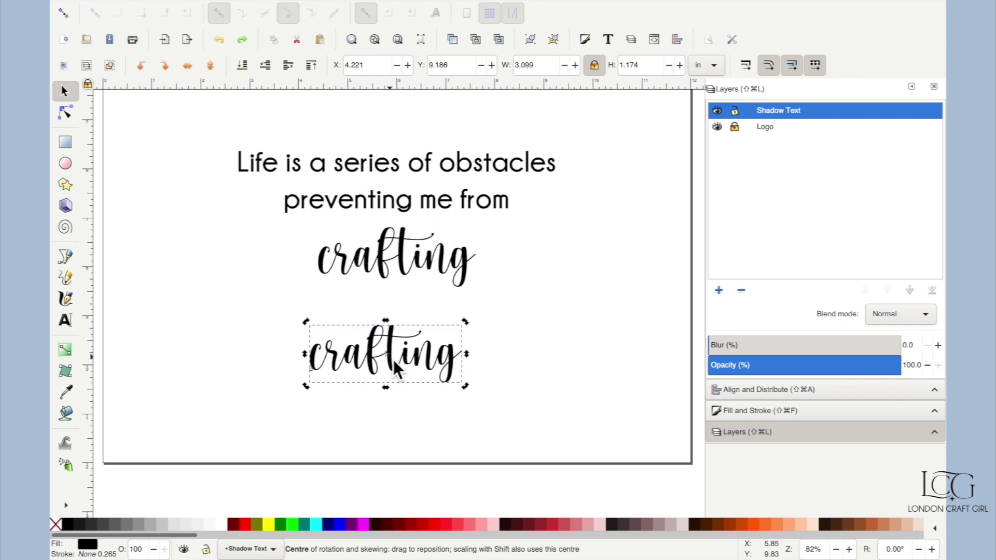
mouse_move(236, 2)
left_click(305, 9)
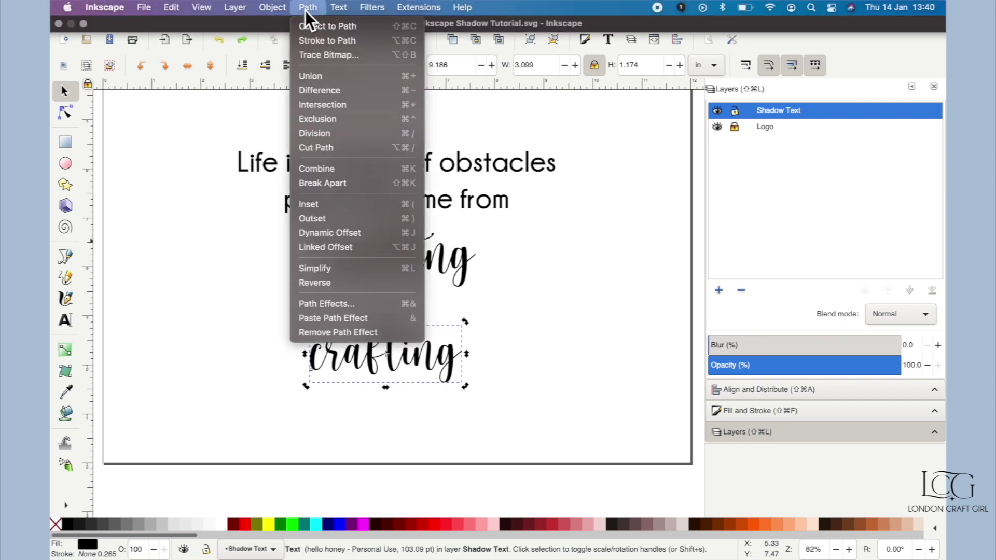
left_click(312, 29)
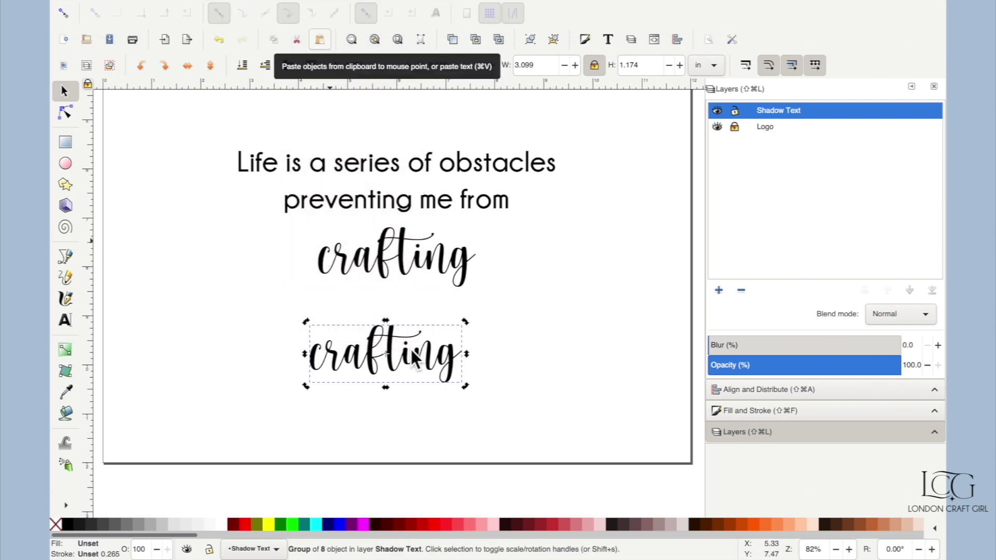
left_click(64, 112)
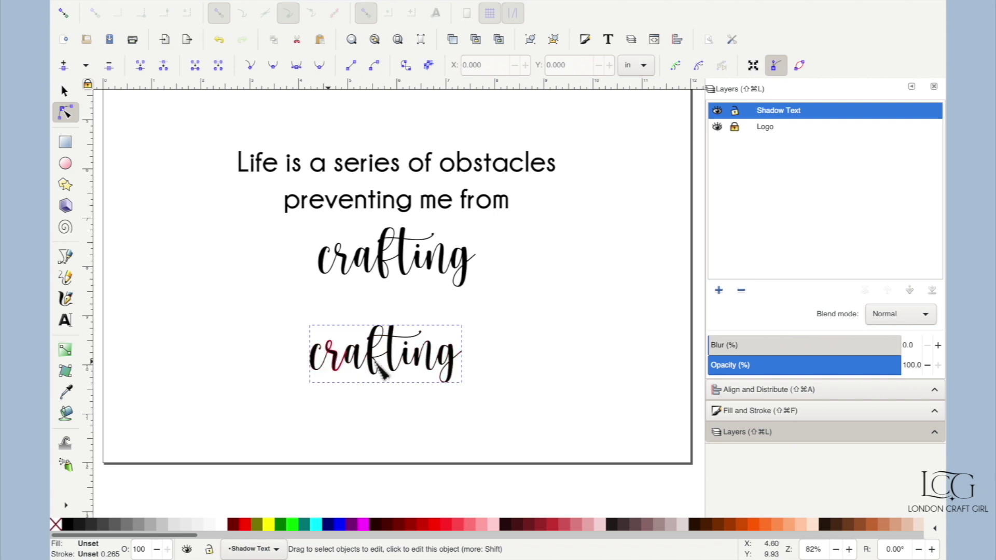
left_click(63, 93)
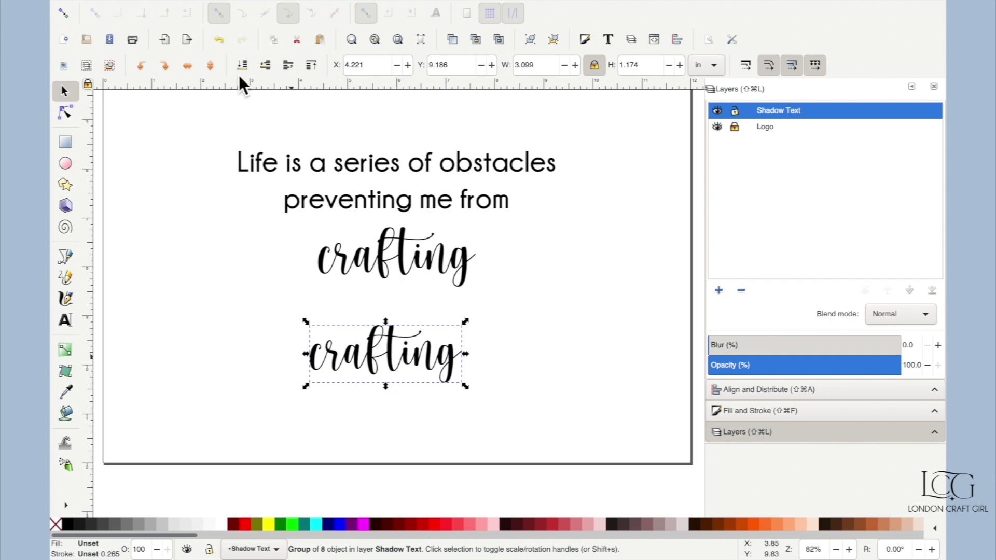
Ungroup the eight 'crafting' letters and union them into a single 218-node path
left_click(280, 9)
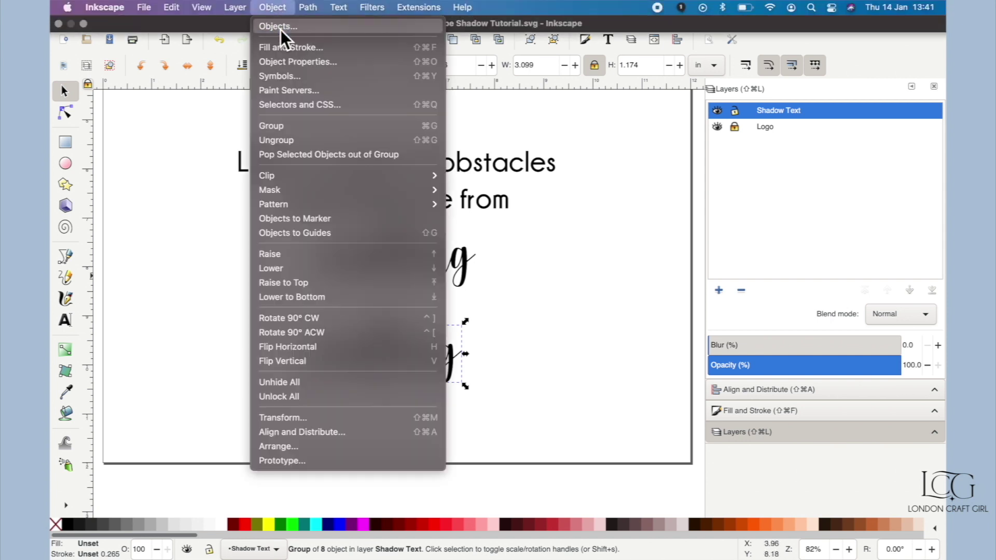
left_click(290, 140)
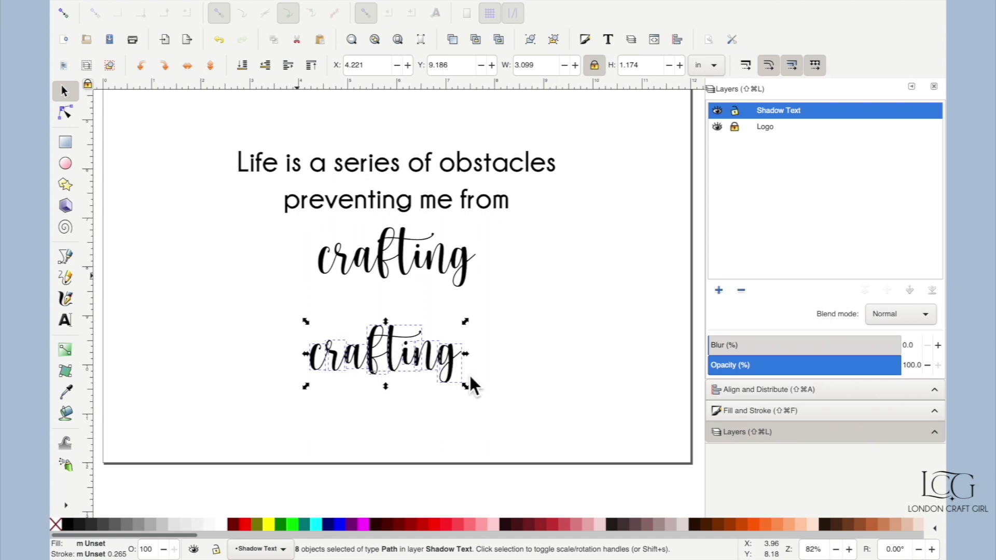
left_click(309, 8)
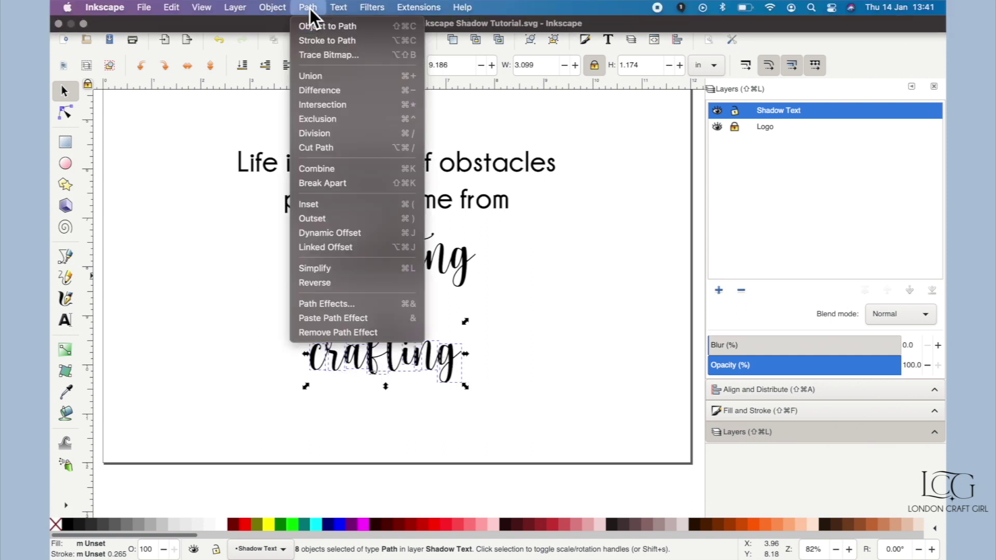
left_click(330, 79)
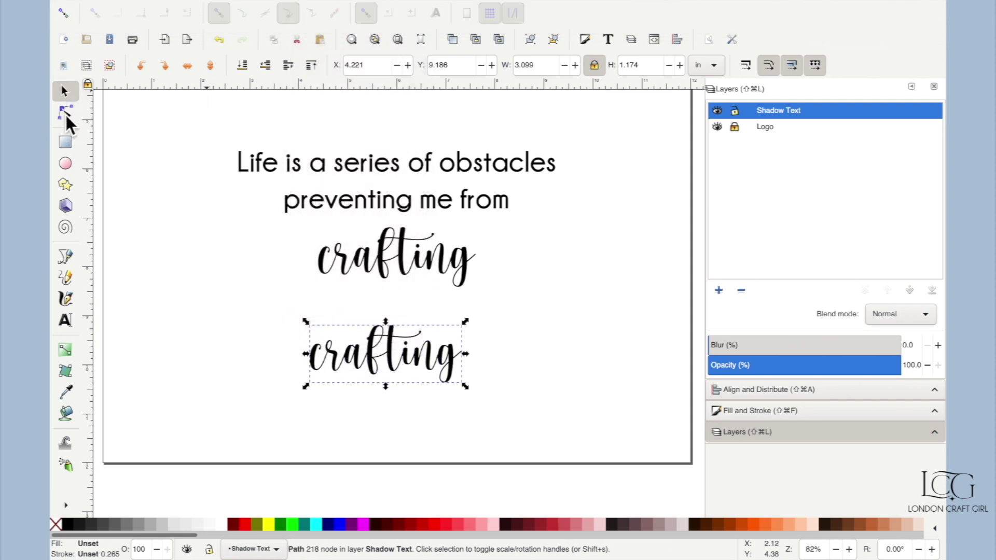
left_click(64, 112)
left_click(260, 371)
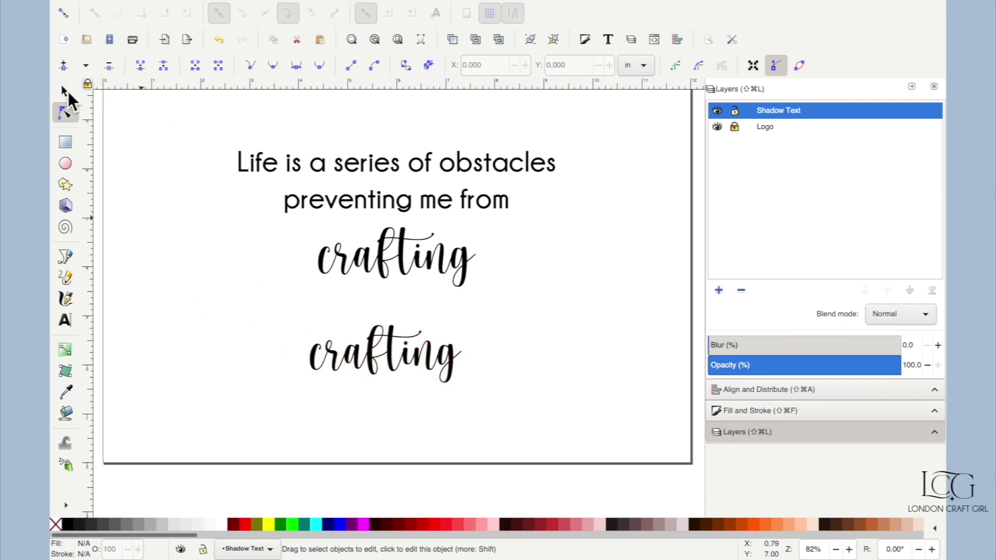
Add a pink linked offset to the merged 'crafting' path and fine-tune it snugly
left_click(64, 92)
left_click(393, 338)
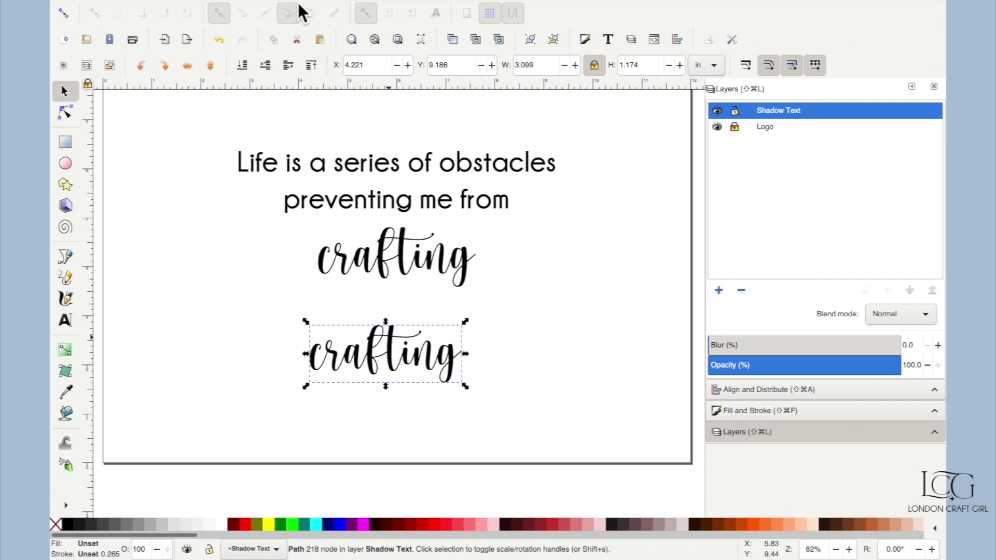
left_click(313, 7)
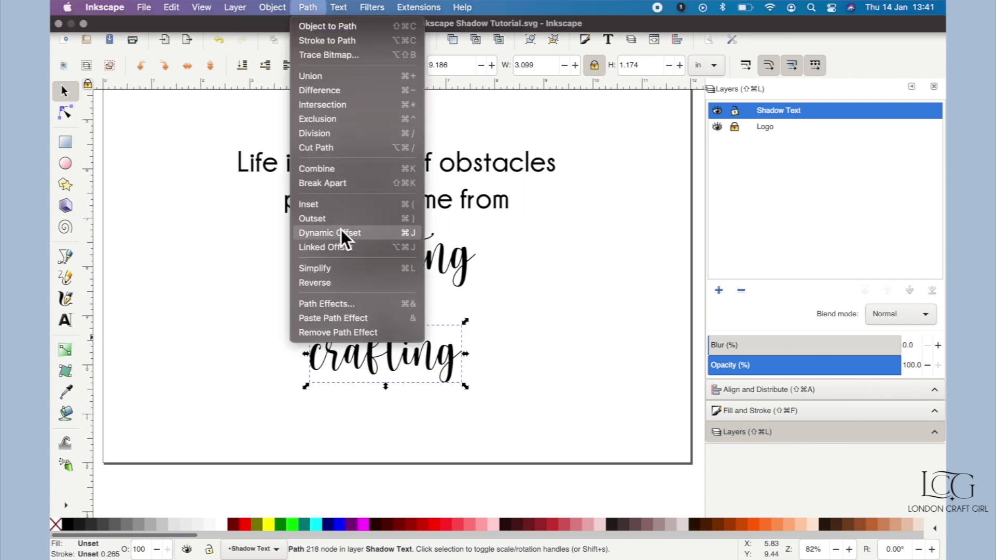
left_click(335, 249)
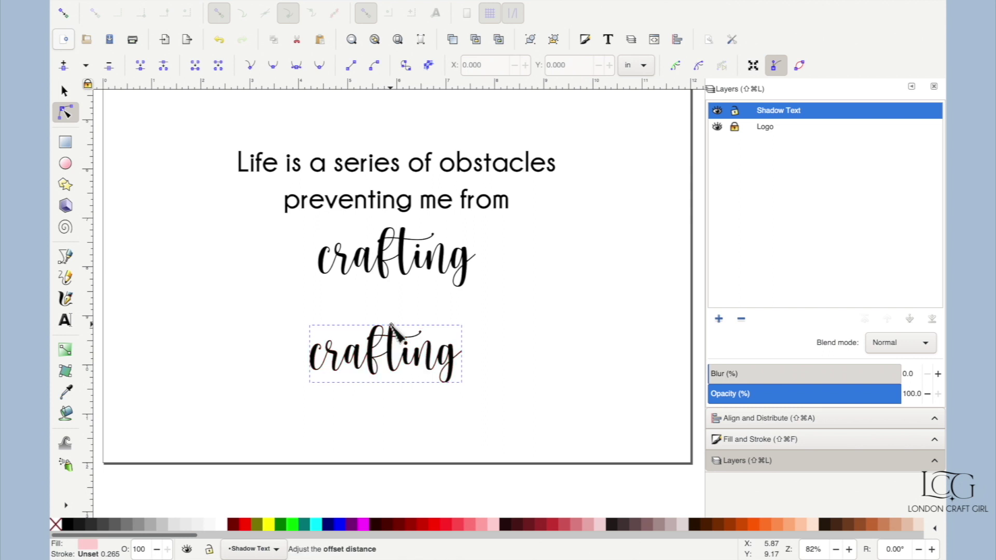
mouse_move(391, 324)
left_mouse_down()
mouse_move(390, 298)
mouse_move(391, 315)
left_mouse_up()
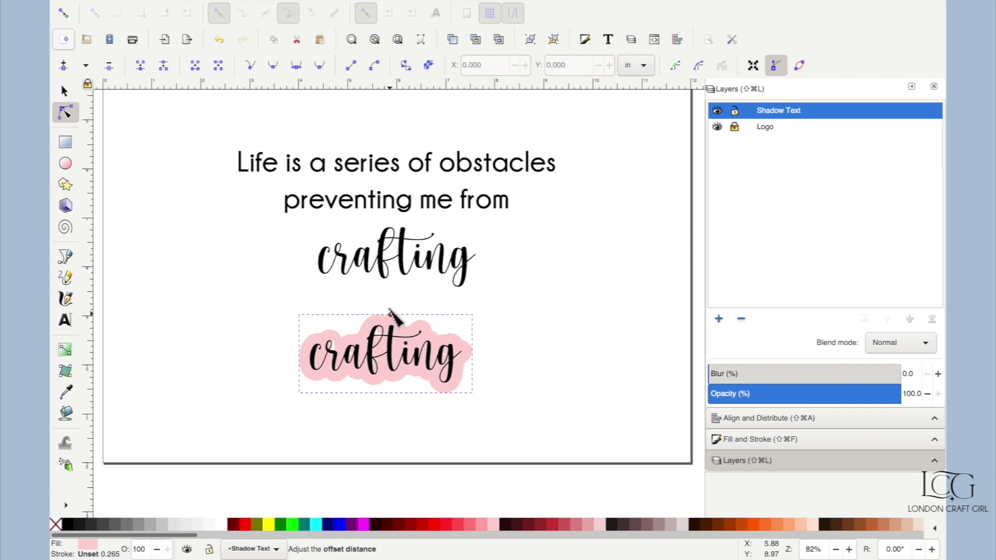
left_click_drag(390, 310, 391, 316)
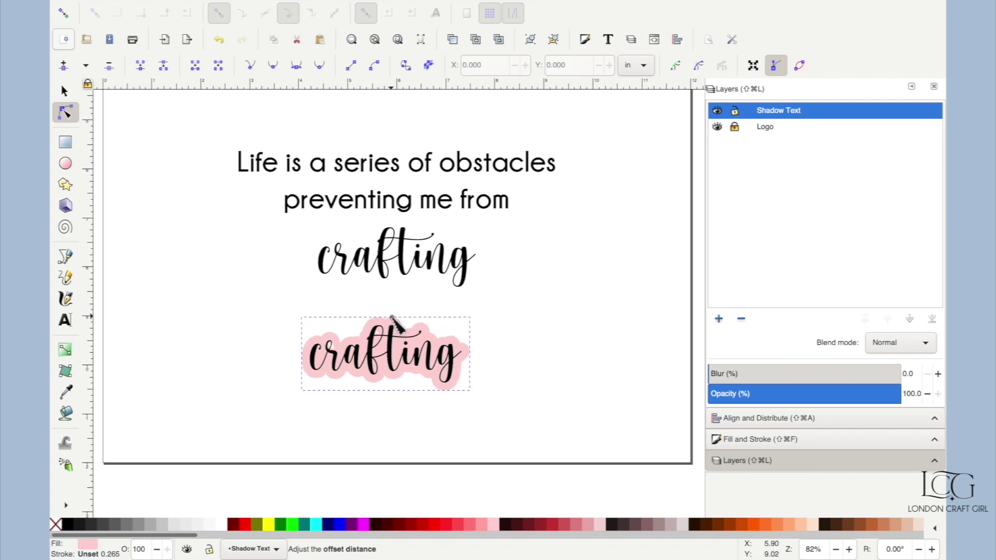
left_click(408, 400)
Drag the lower 'crafting' downward, leaving the pink offset as a separate shape above it
key("s")
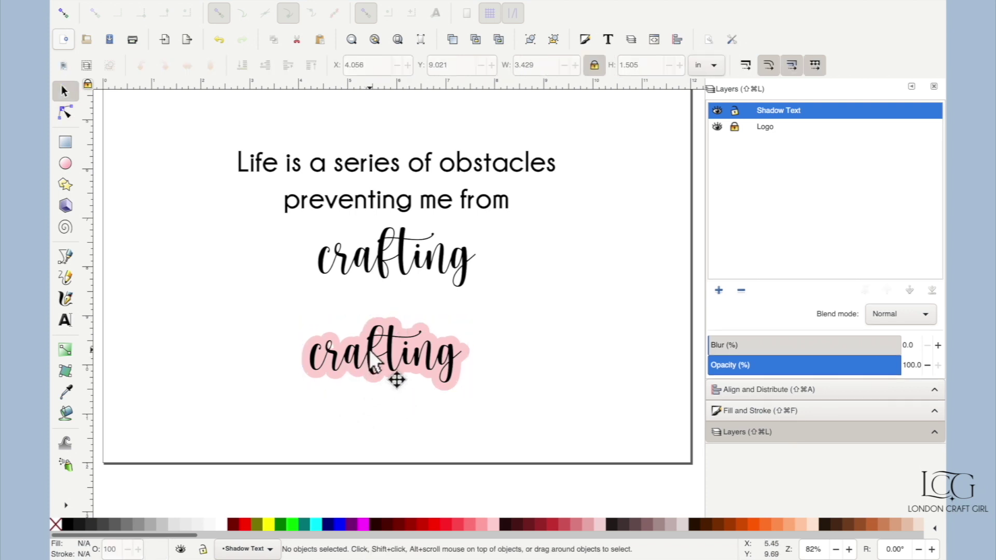
left_click(369, 352)
left_click_drag(370, 352, 368, 460)
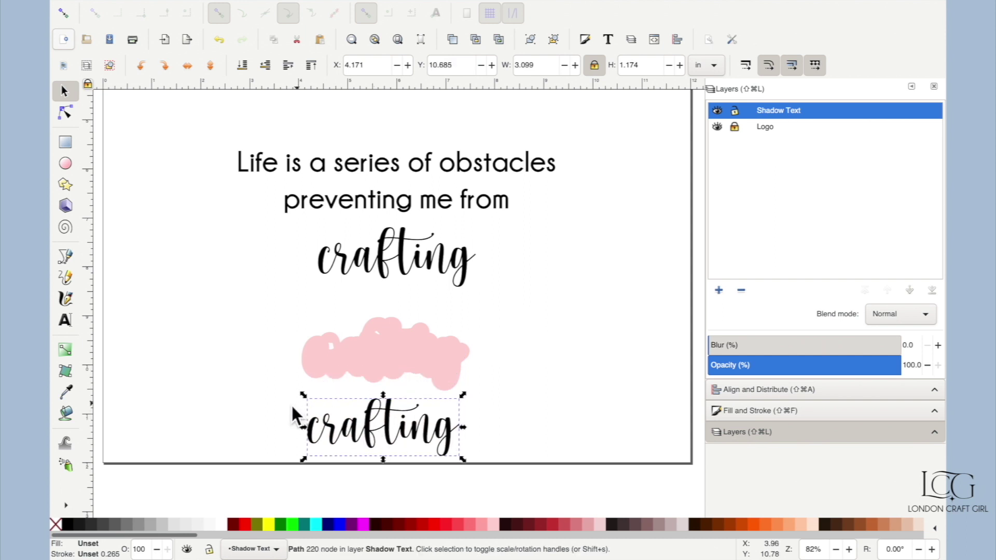
left_click(291, 403)
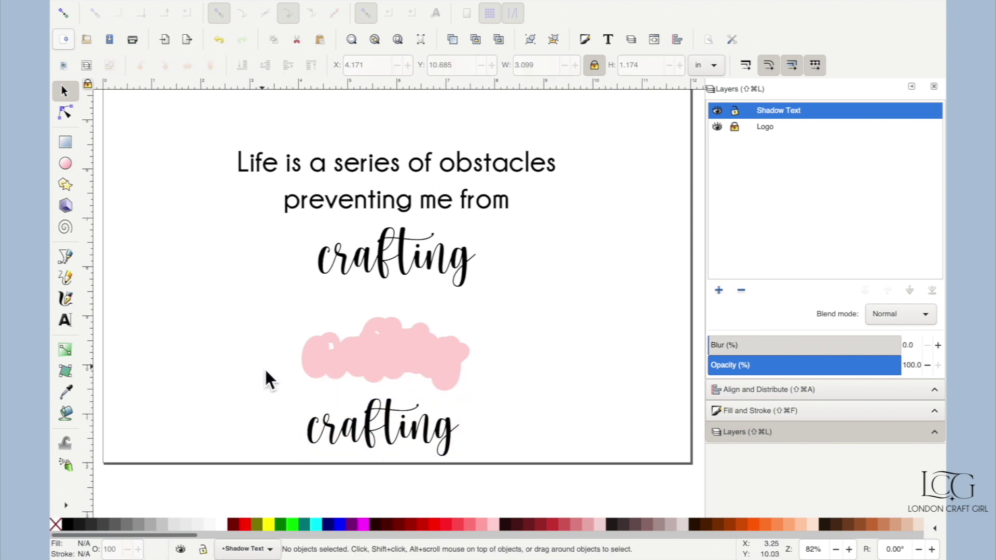
left_click(387, 347)
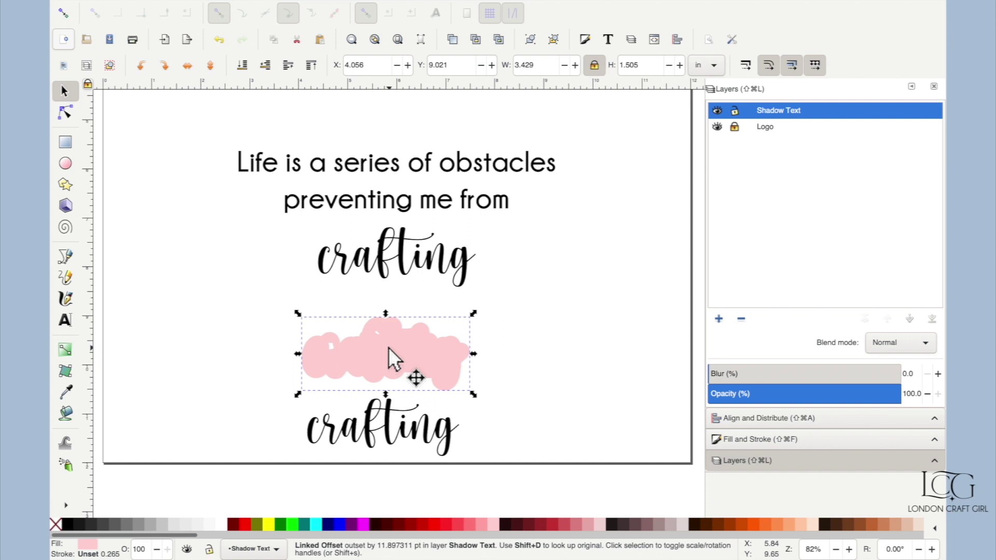
left_click(257, 302)
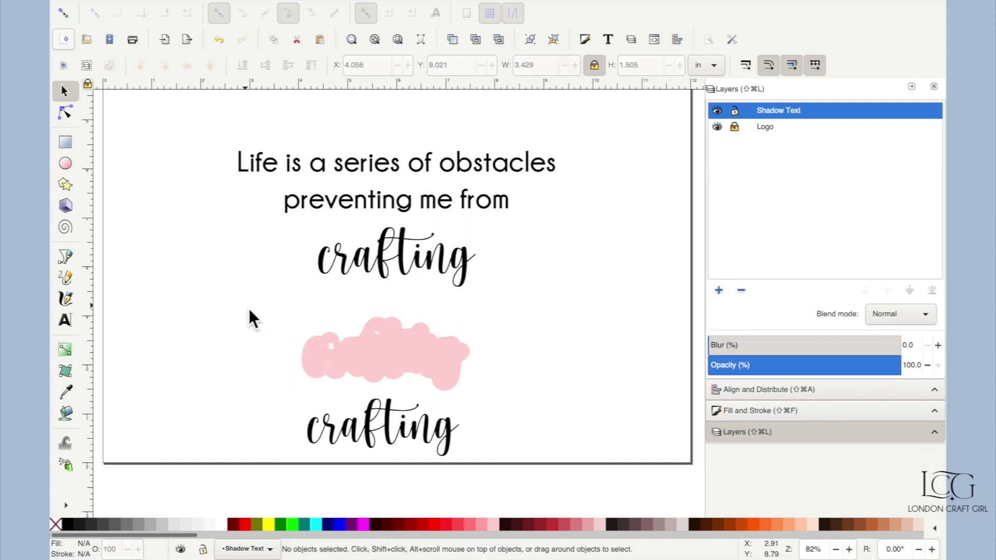
Save Inkscape Shadow Tutorial.svg with File > Save
left_click(133, 6)
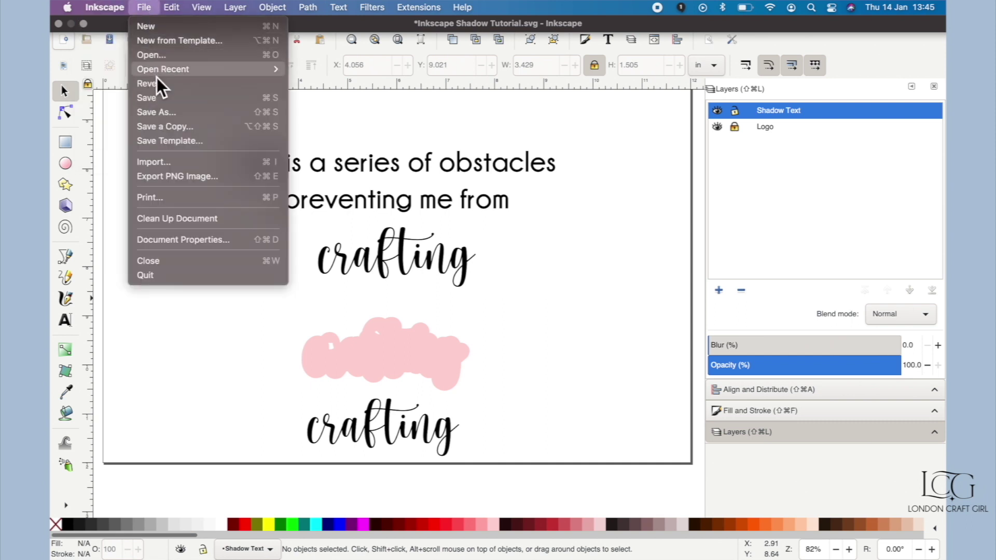
left_click(157, 100)
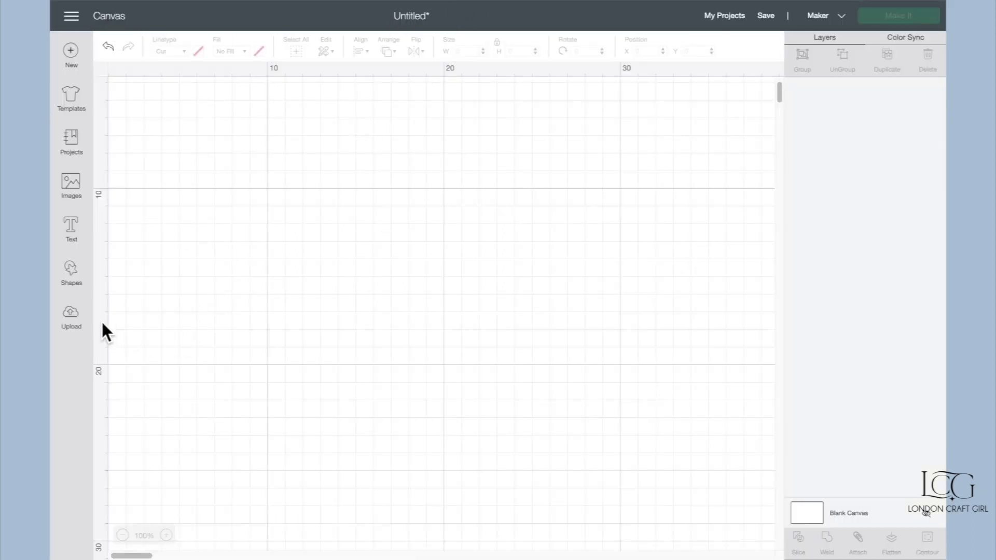
Upload Inkscape Shadow Tutorial.svg to Cricut Design Space and save it to the library
left_click(70, 317)
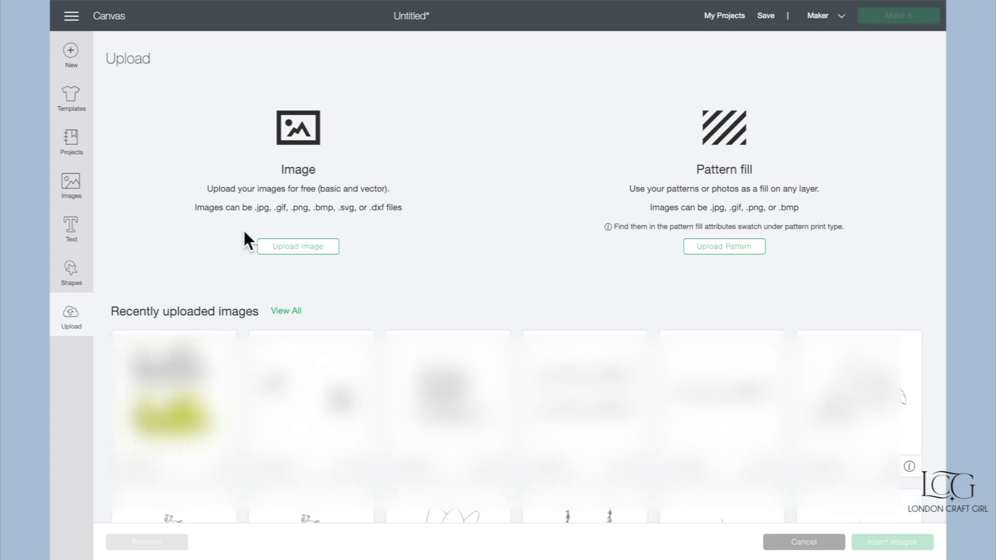
left_click(281, 248)
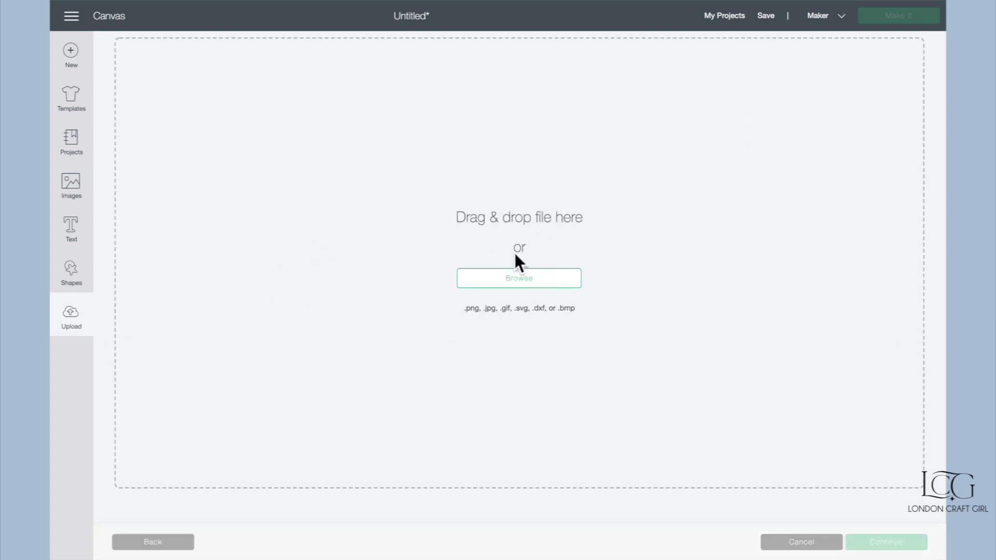
left_click(518, 275)
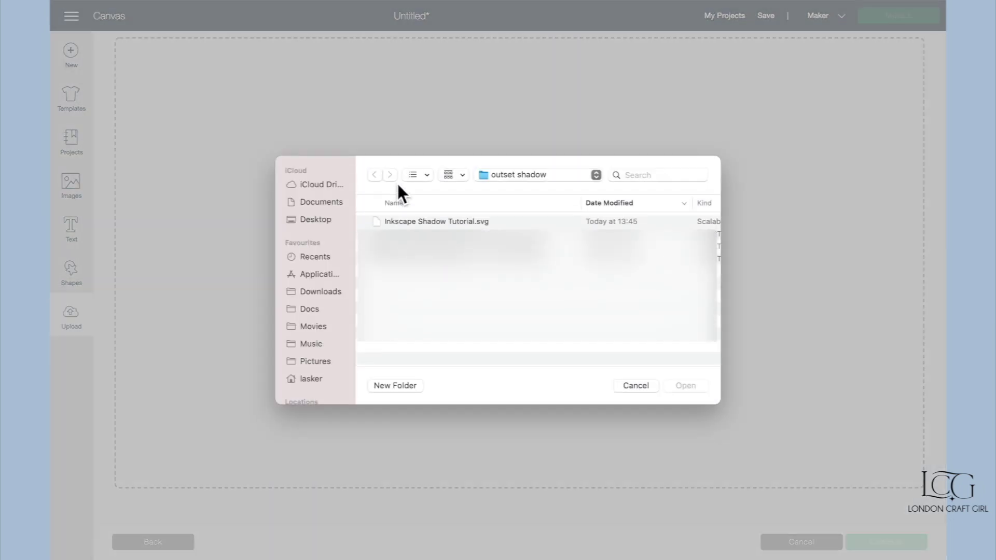
left_click(409, 227)
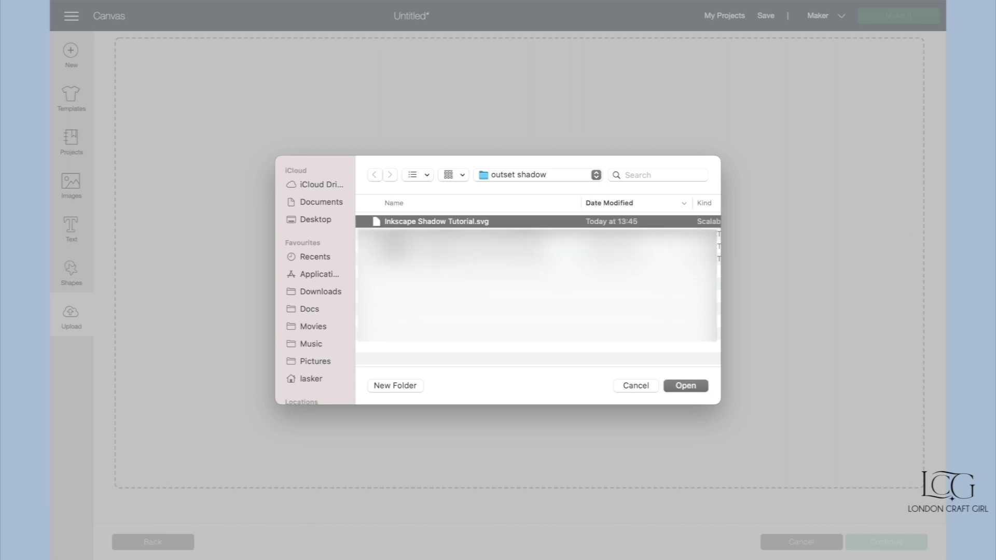
left_click(692, 389)
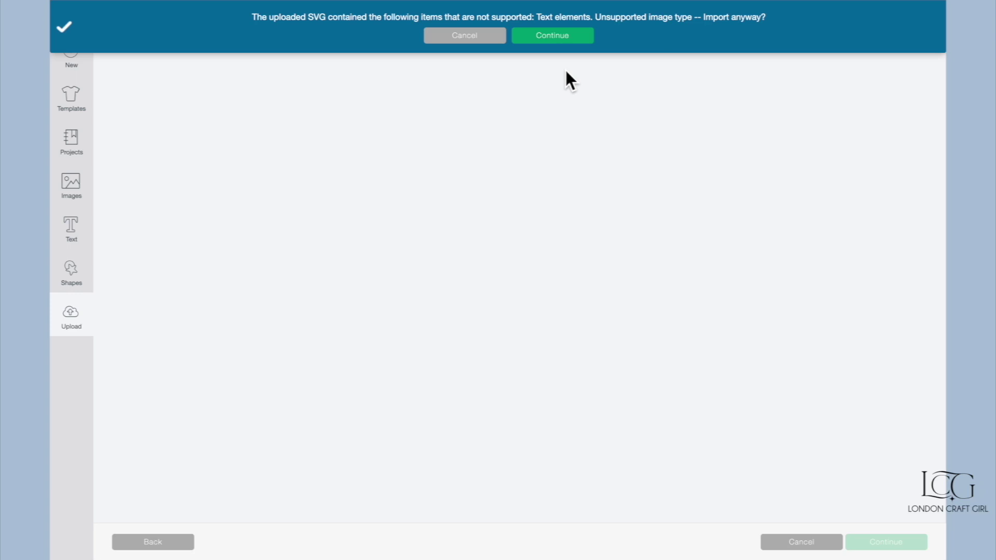
left_click(538, 38)
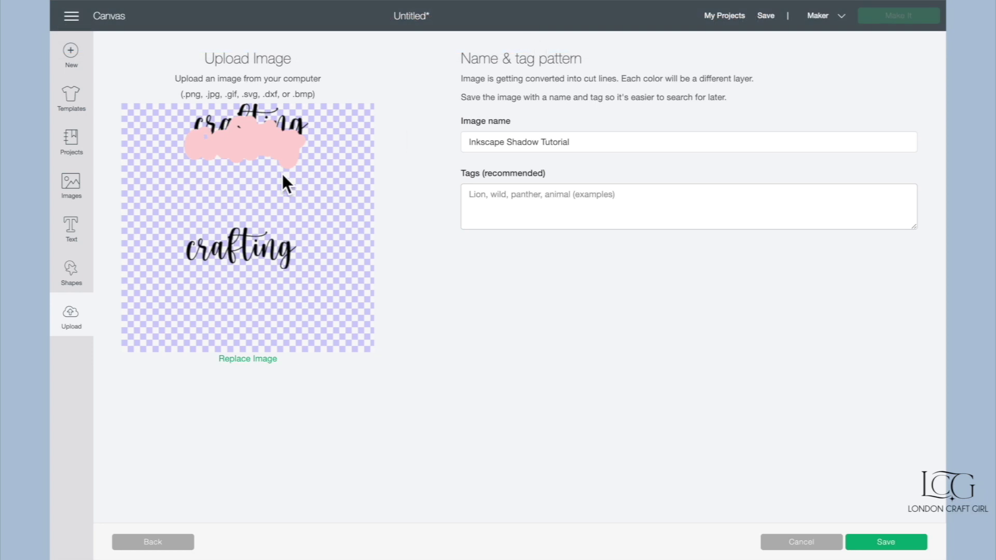
left_click(889, 543)
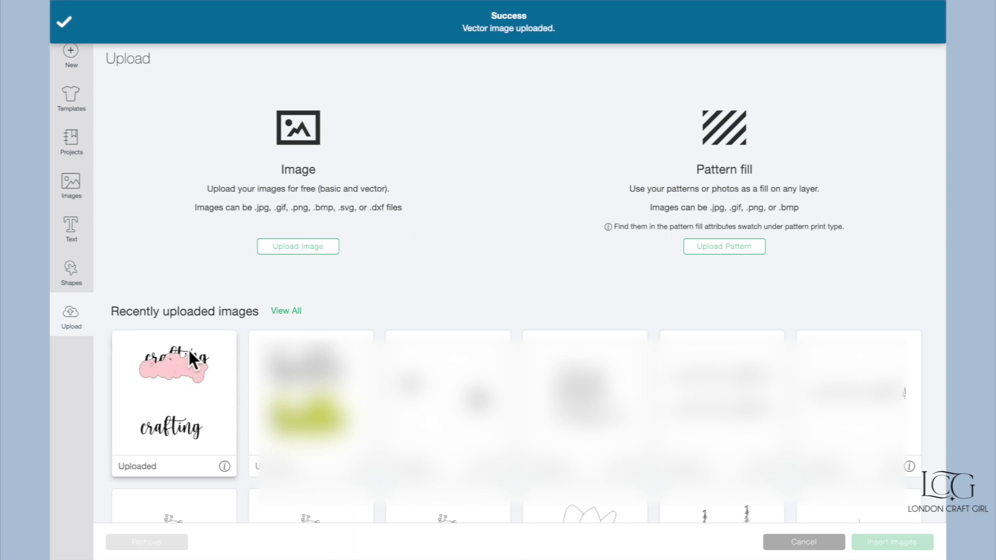
left_click(176, 384)
Insert the uploaded design, ungroup it, and delete the duplicate lower 'crafting'
left_click(912, 541)
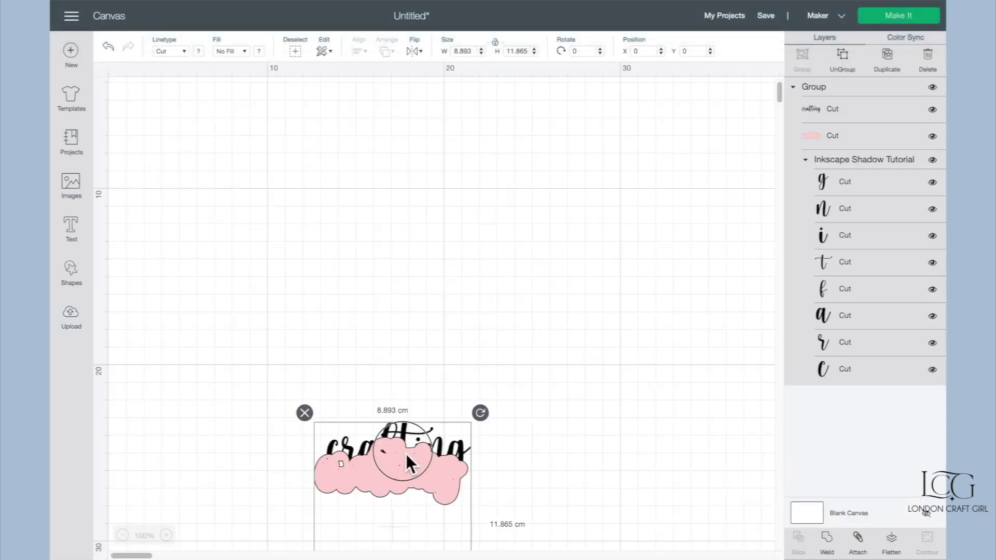
left_click_drag(406, 452, 343, 175)
right_click(345, 179)
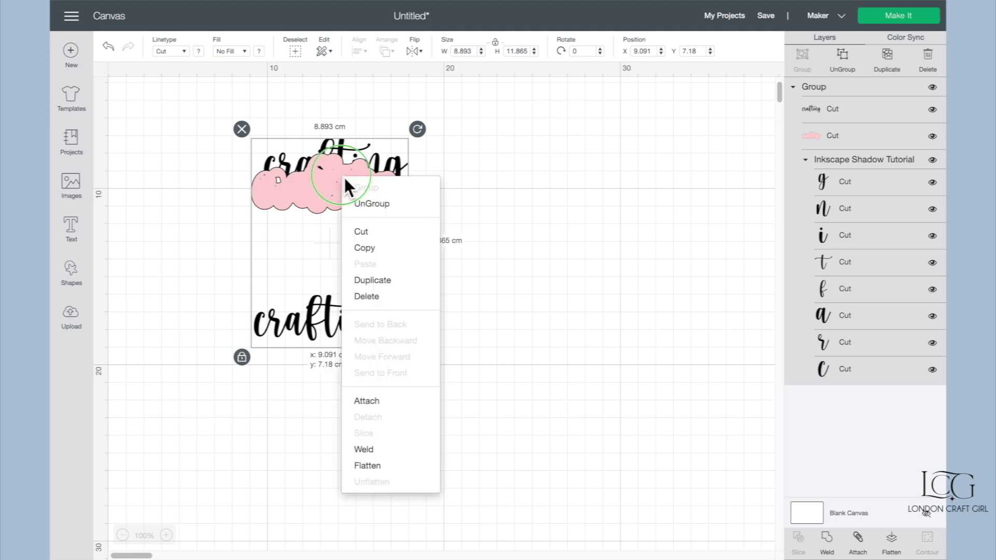
left_click(359, 202)
left_click(326, 319)
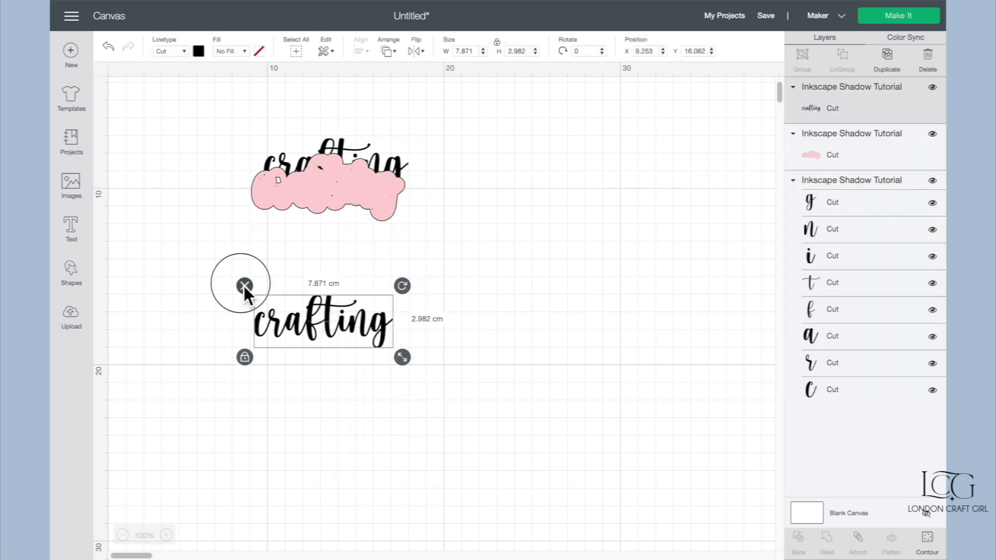
left_click(244, 285)
Position the pink shadow under the text and scale both together to about 21 cm wide
left_click_drag(335, 191, 336, 258)
left_click(202, 178)
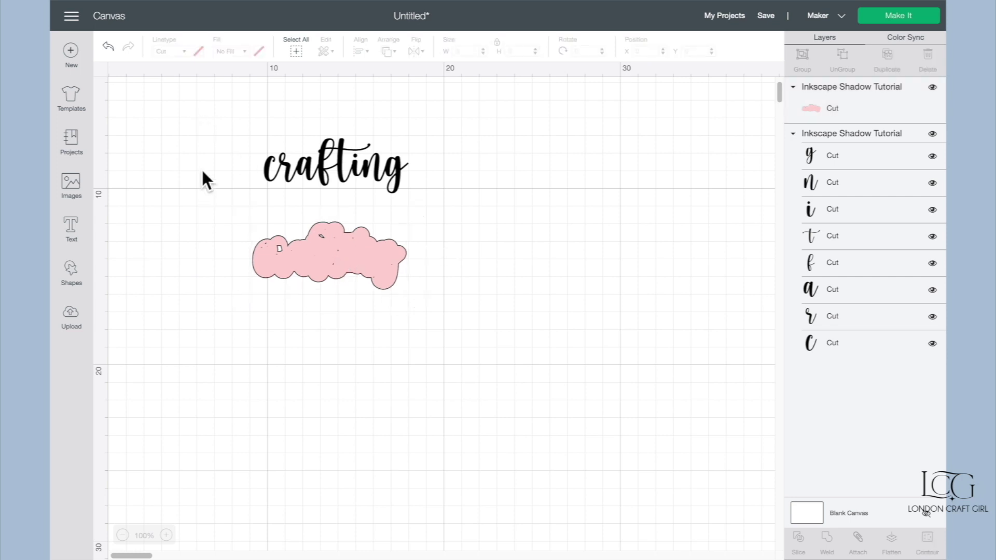
mouse_move(203, 123)
left_mouse_down()
mouse_move(273, 134)
mouse_move(473, 313)
left_mouse_up()
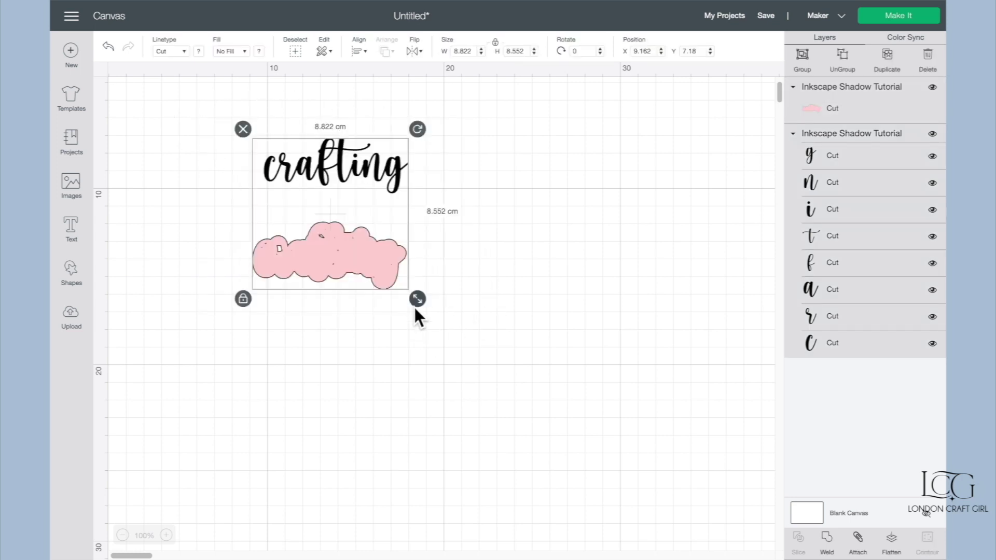
left_click_drag(416, 298, 633, 501)
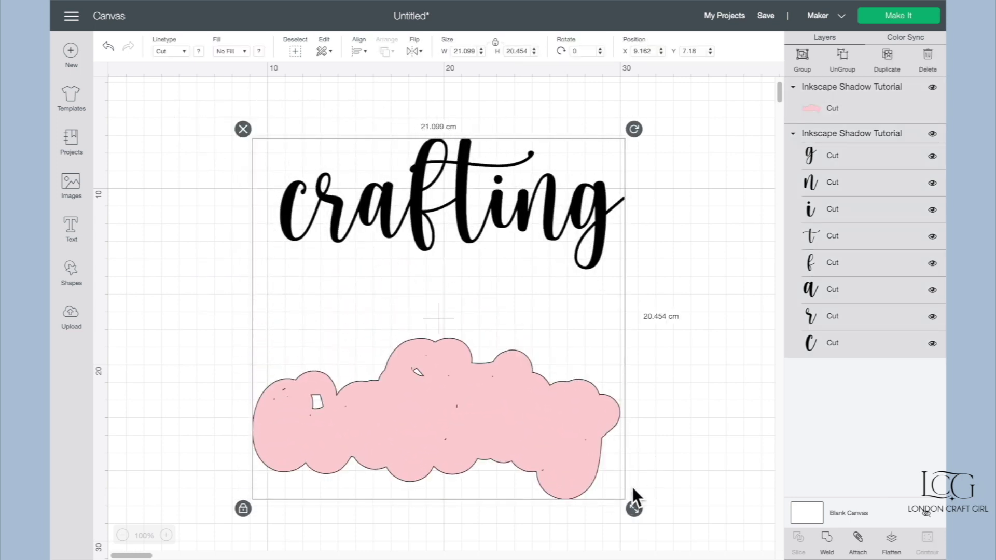
left_click(658, 376)
left_click(414, 429)
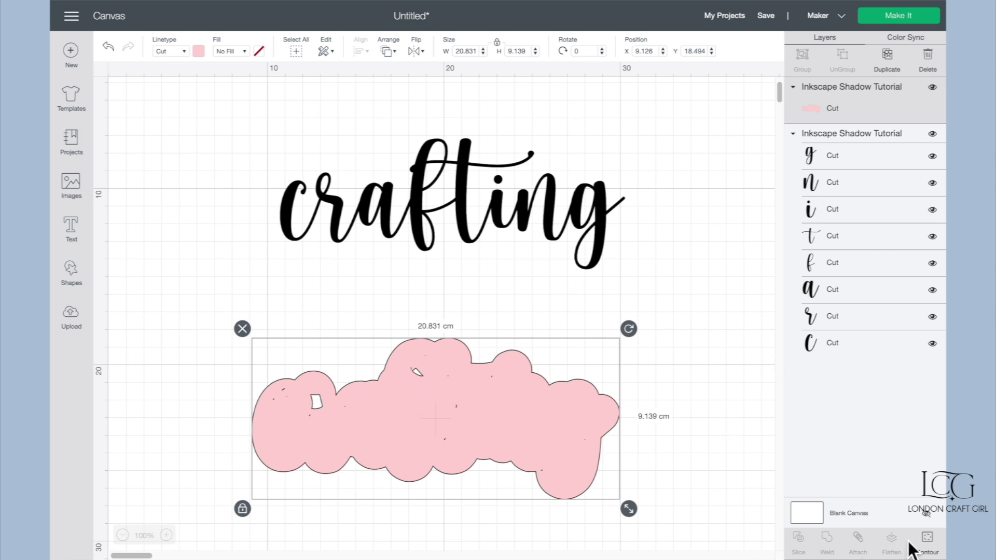
Hide all inner contours of the pink shadow so it cuts as one solid shape
left_click(928, 543)
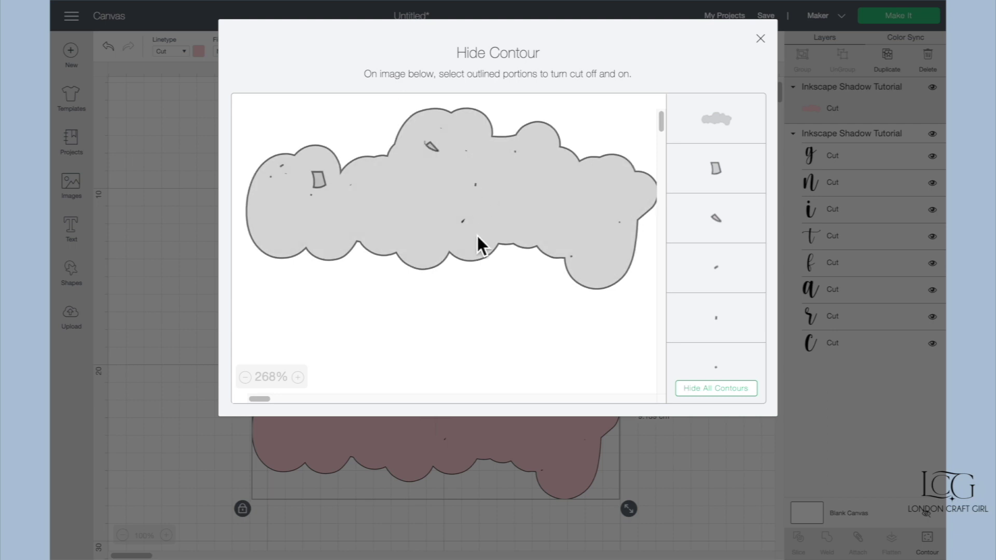
left_click(713, 394)
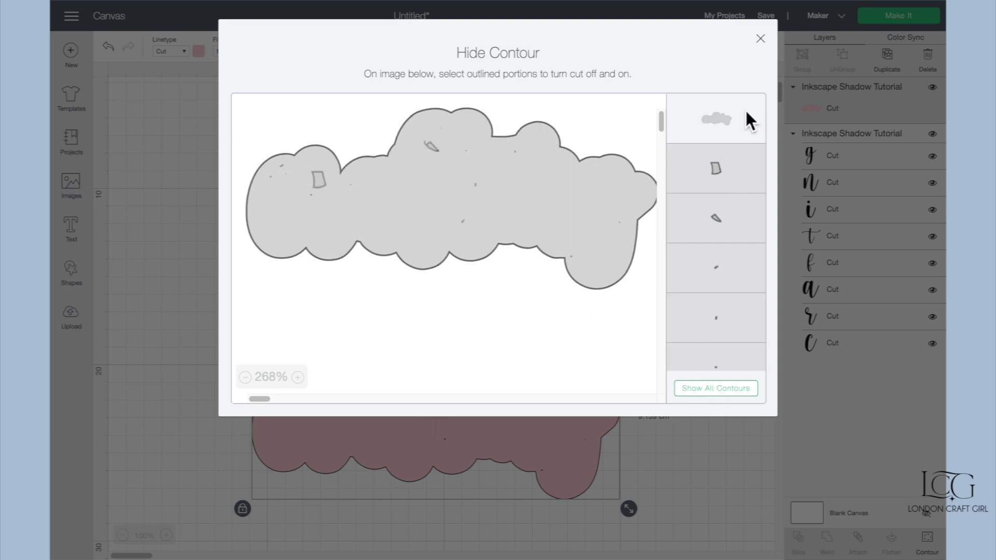
left_click(760, 40)
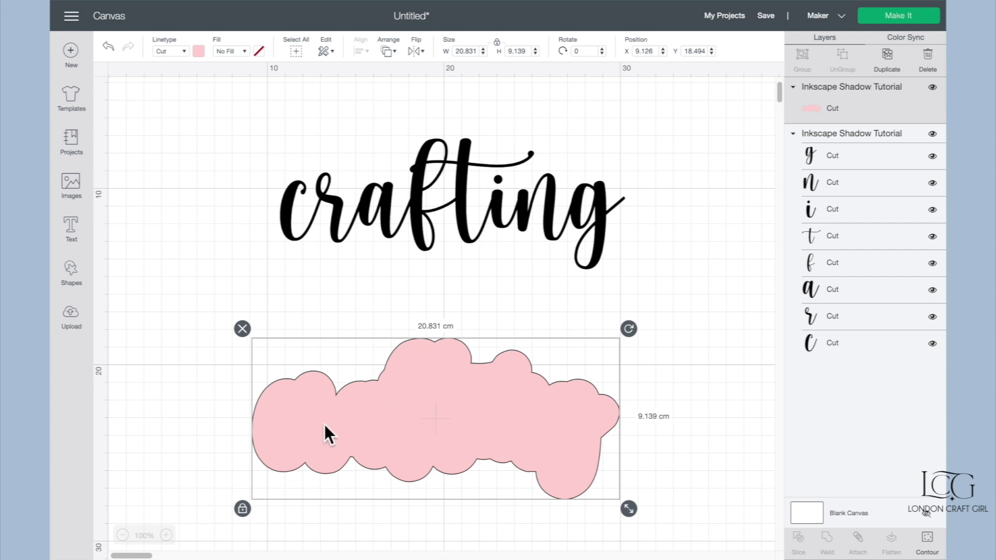
left_click(291, 218)
Center-align the crafting text and the pink shadow on each other
left_click_drag(226, 120, 375, 534)
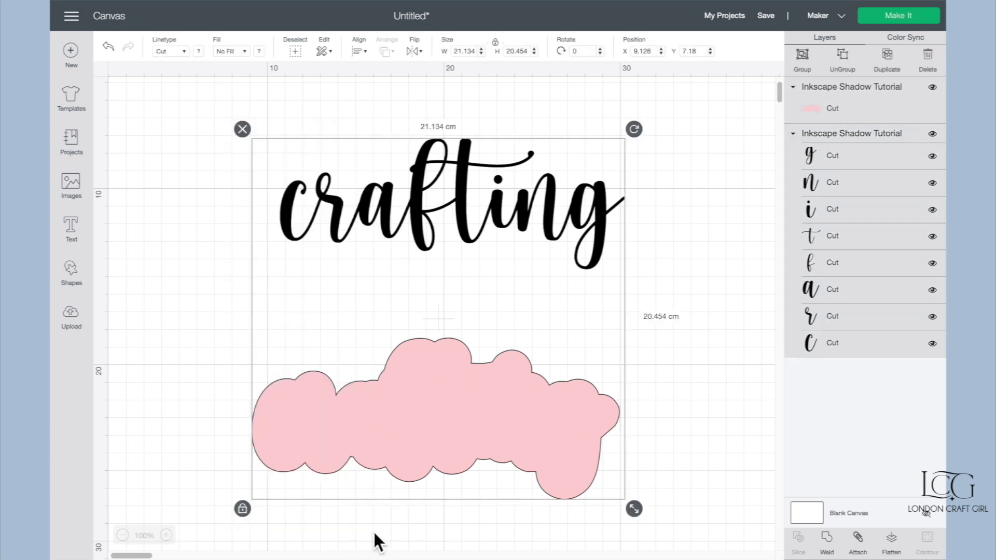
left_click(362, 62)
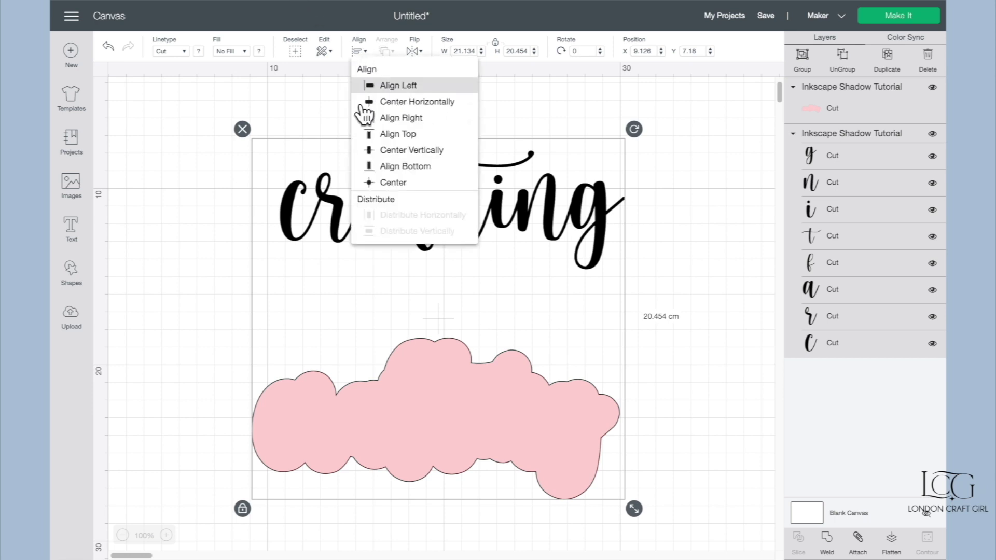
left_click(406, 182)
left_click(289, 87)
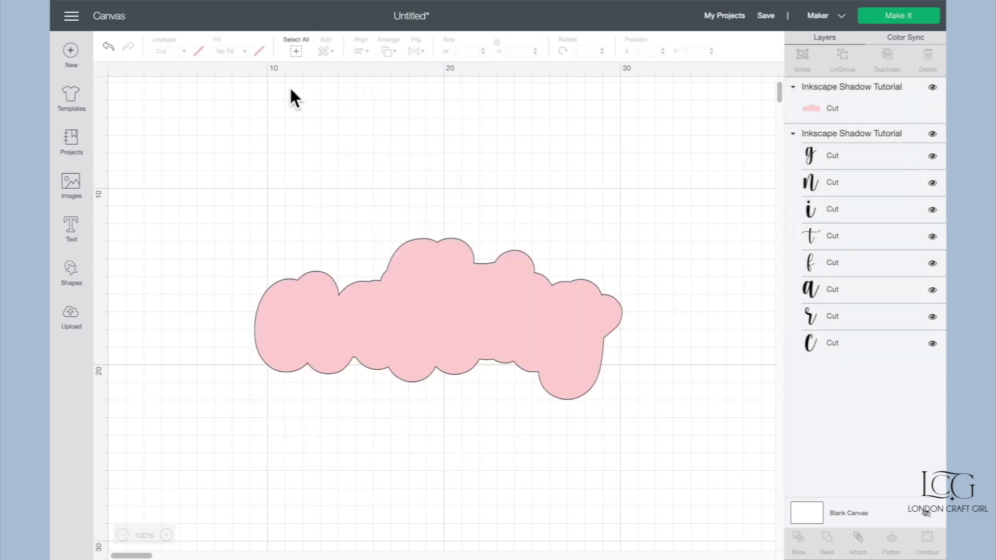
Send the pink shadow to the back, behind the crafting text
left_click(454, 321)
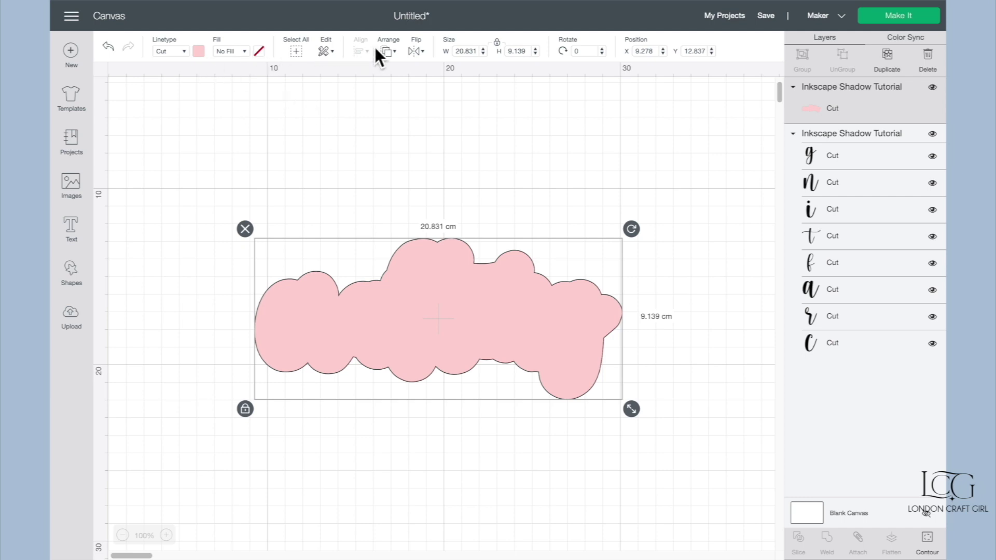
left_click(388, 50)
left_click(414, 75)
left_click(421, 143)
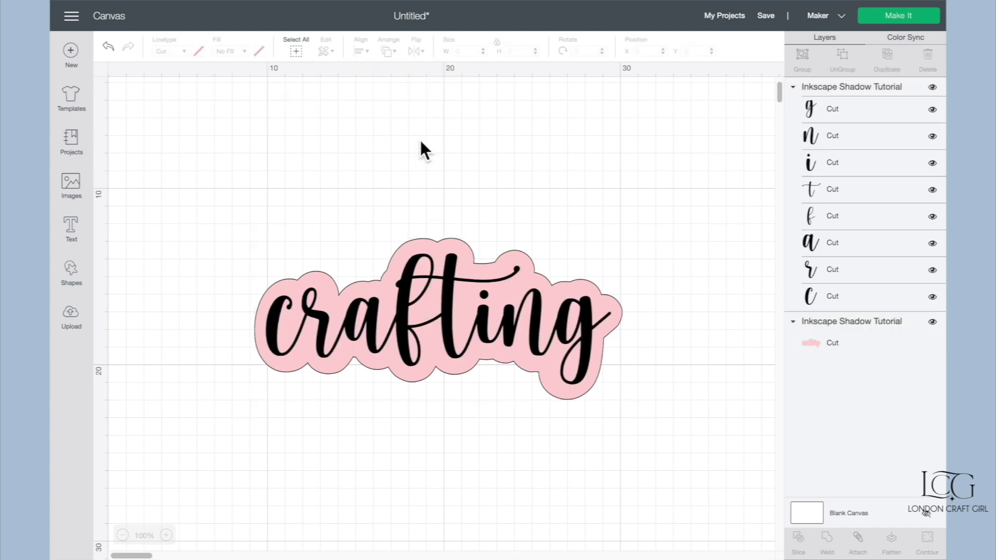
left_click(285, 365)
left_click(339, 447)
Back in Inkscape, convert the pink linked-offset shadow with Object to Path, giving 161 nodes
key("super+Tab")
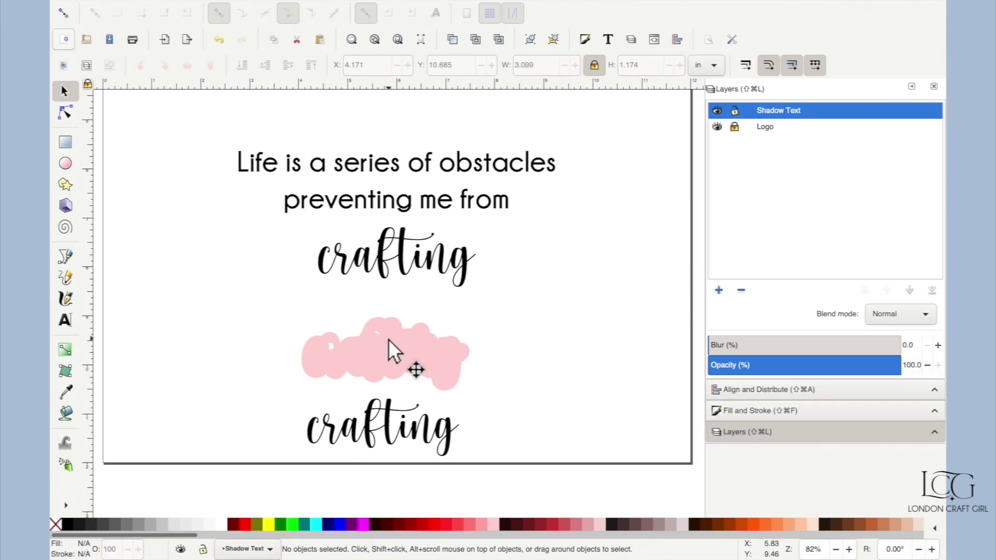
left_click(396, 347)
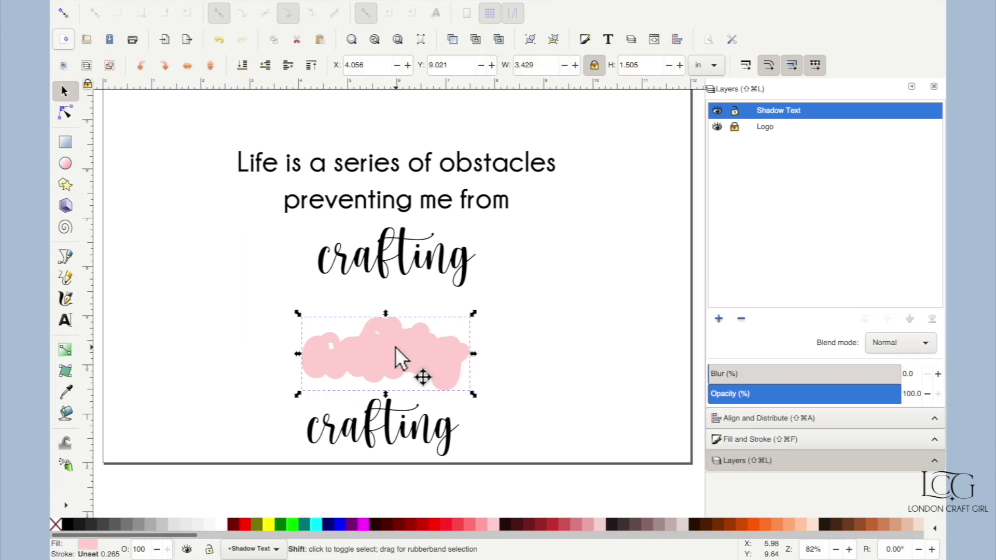
key("equal")
key("equal")
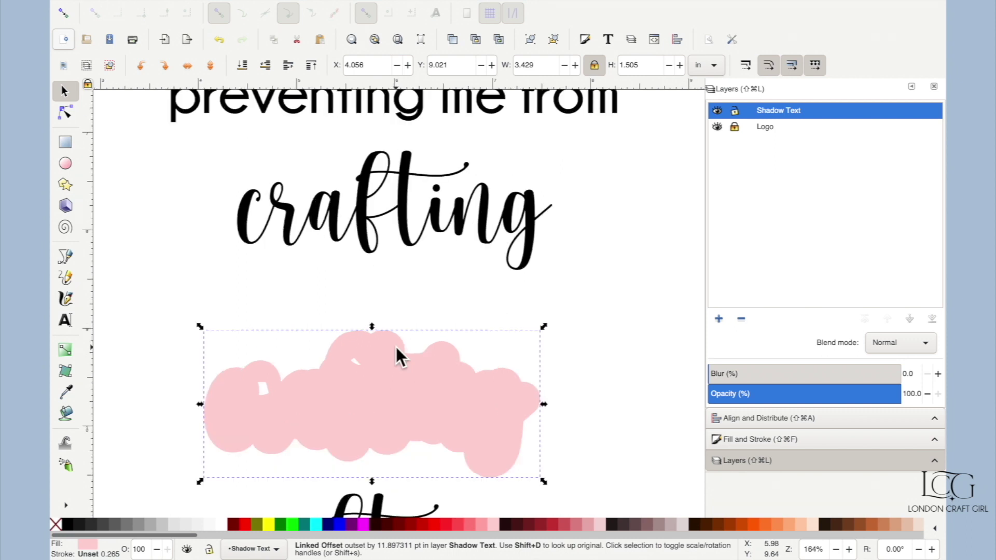
scroll(396, 344, "down", 4)
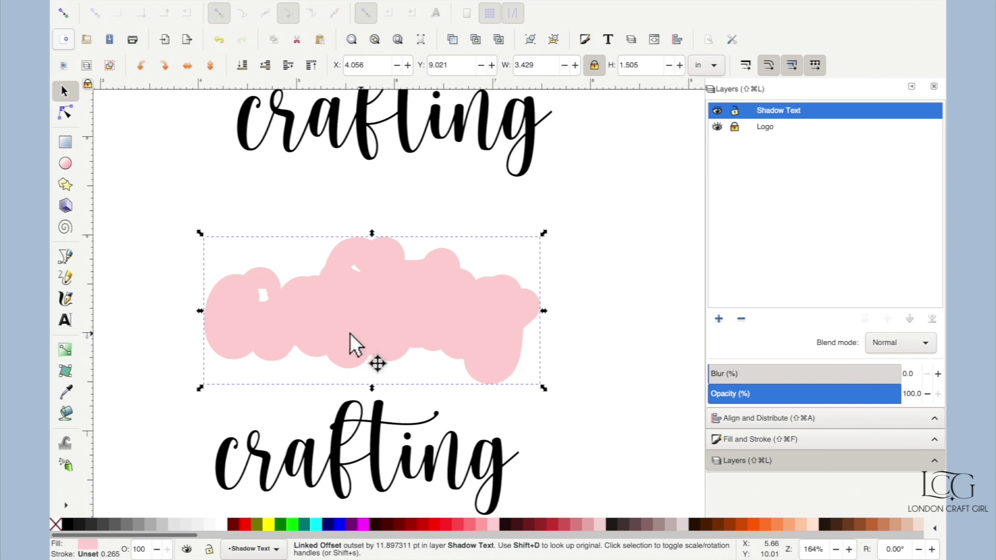
left_click(314, 7)
left_click(322, 26)
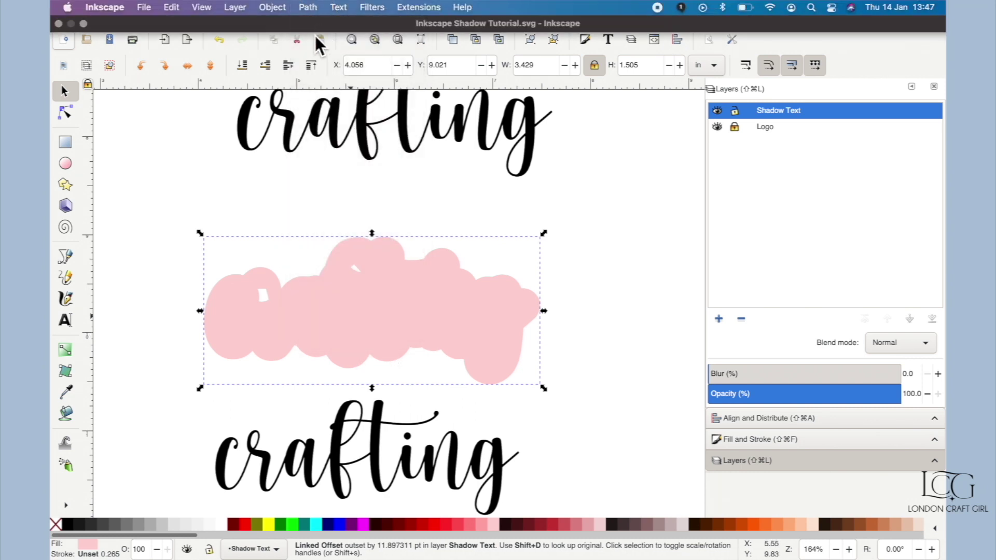
With the Node tool, delete the stray inner nodes on the left and centre, leaving 111 nodes
left_click(65, 113)
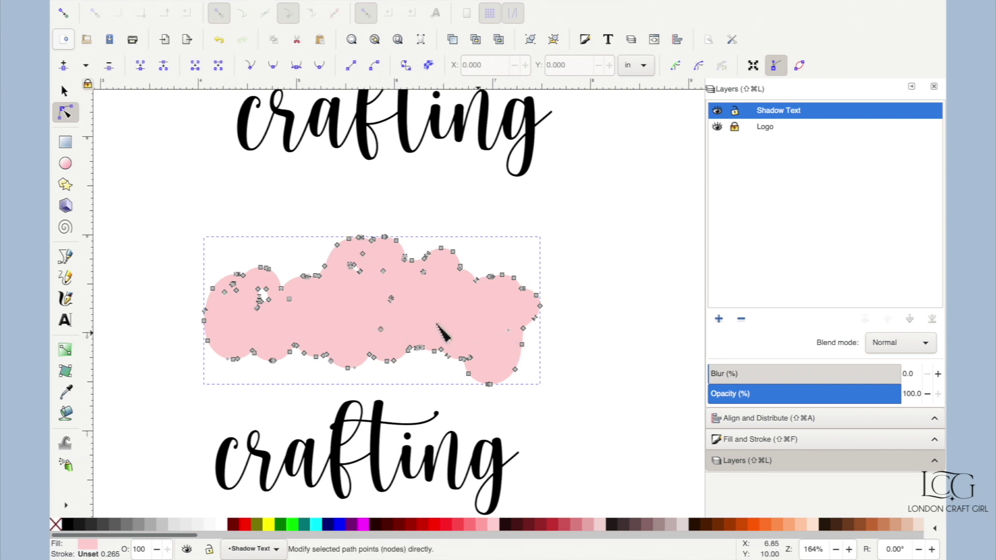
left_click_drag(345, 254, 390, 294)
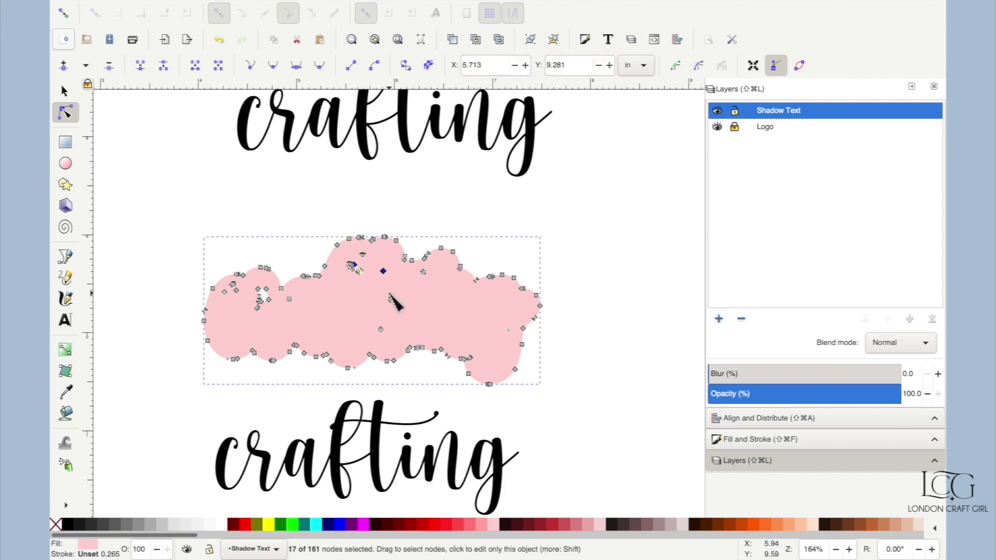
left_click(390, 295)
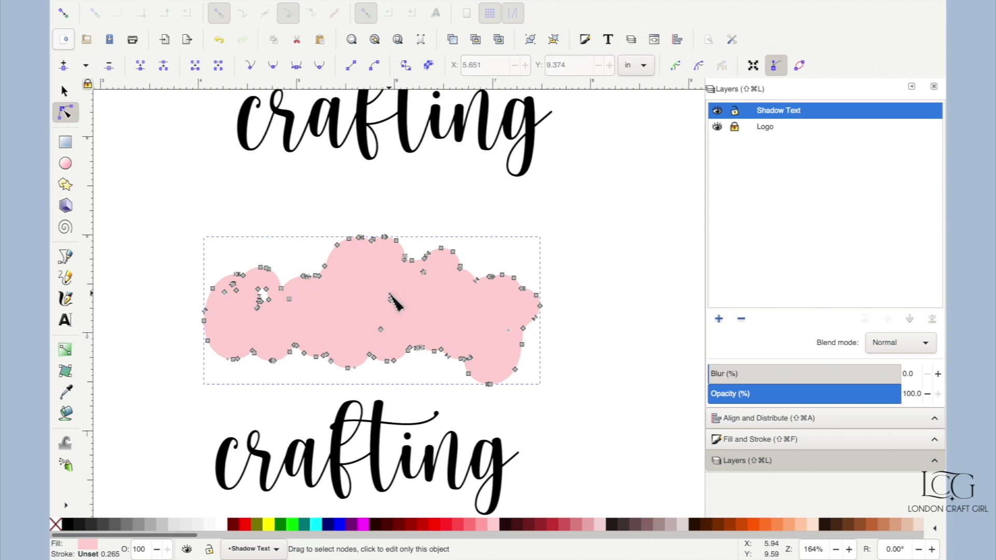
left_click(254, 289)
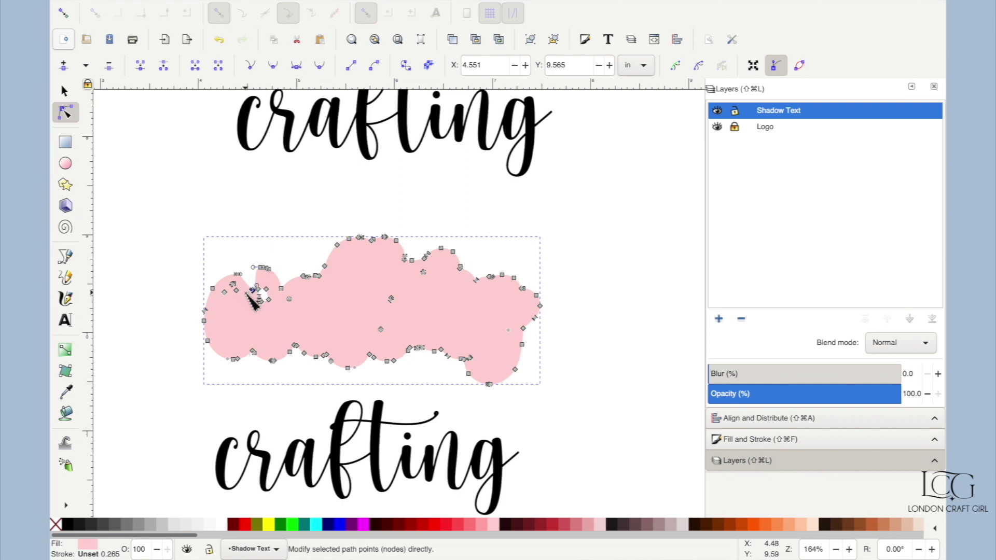
key("super+z")
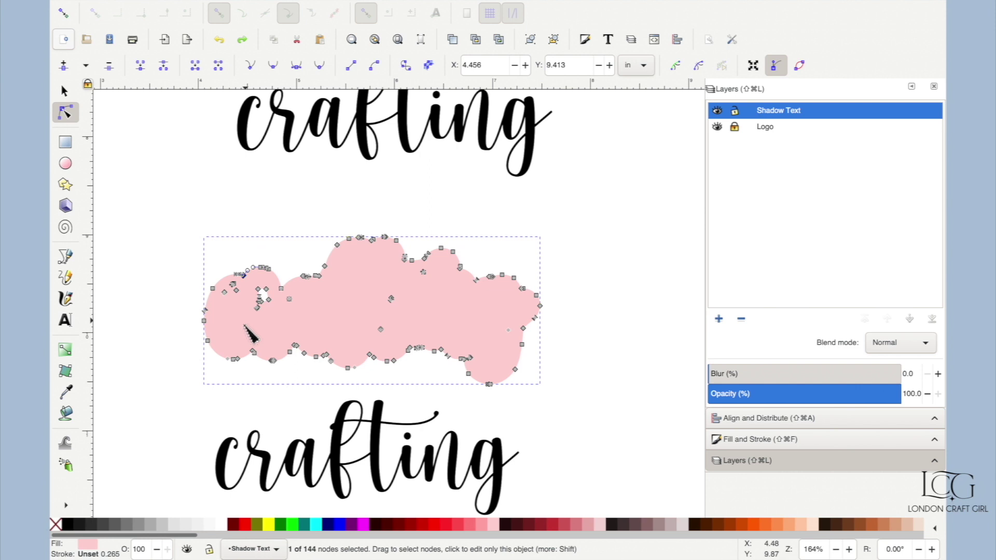
mouse_move(257, 290)
left_mouse_down()
mouse_move(258, 279)
mouse_move(272, 282)
left_mouse_up()
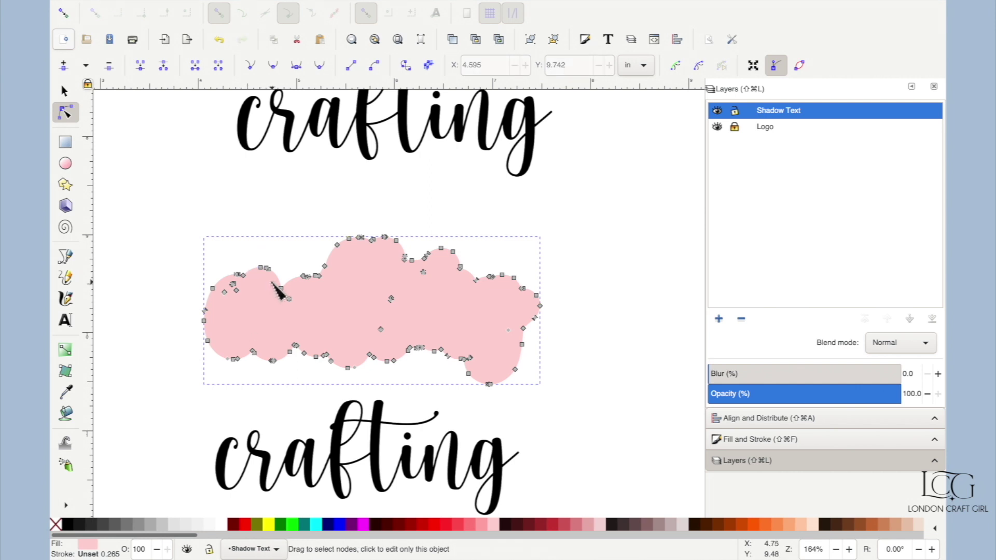
left_click_drag(218, 301, 246, 281)
left_click_drag(398, 284, 375, 340)
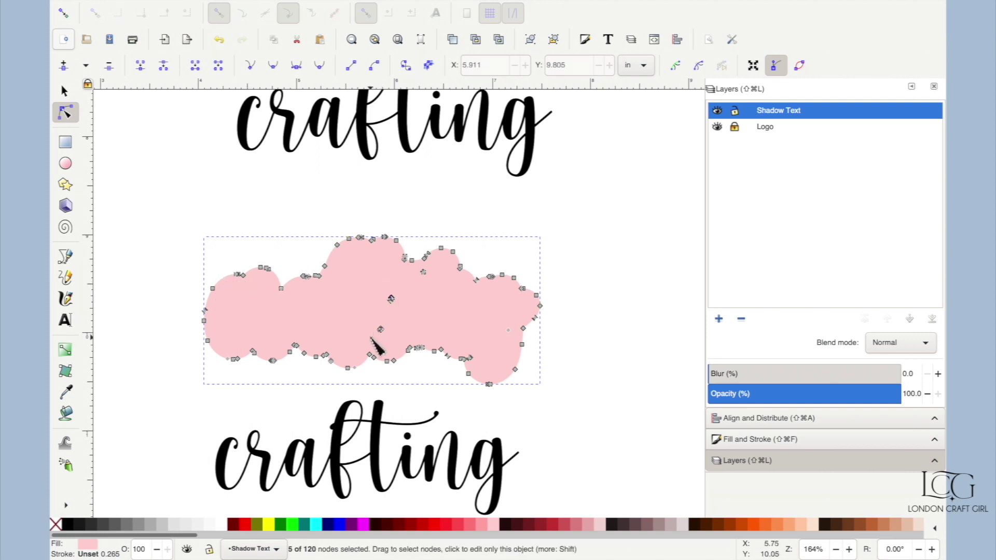
key("Delete")
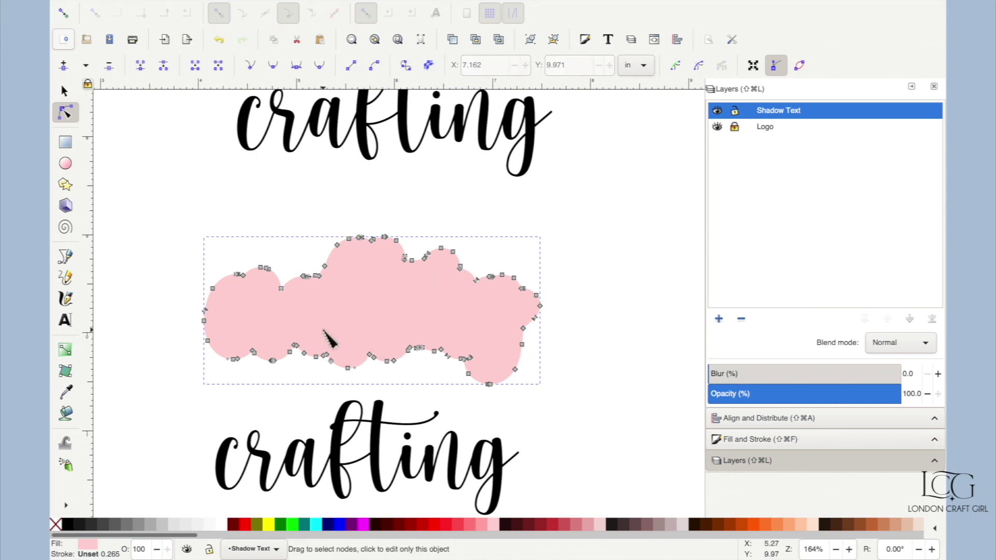
left_click(65, 94)
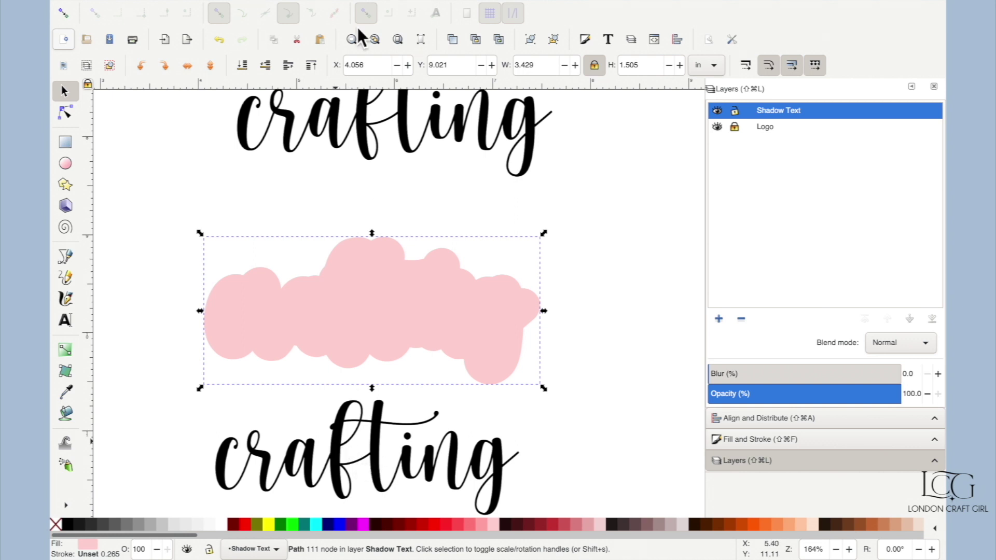
left_click(642, 349)
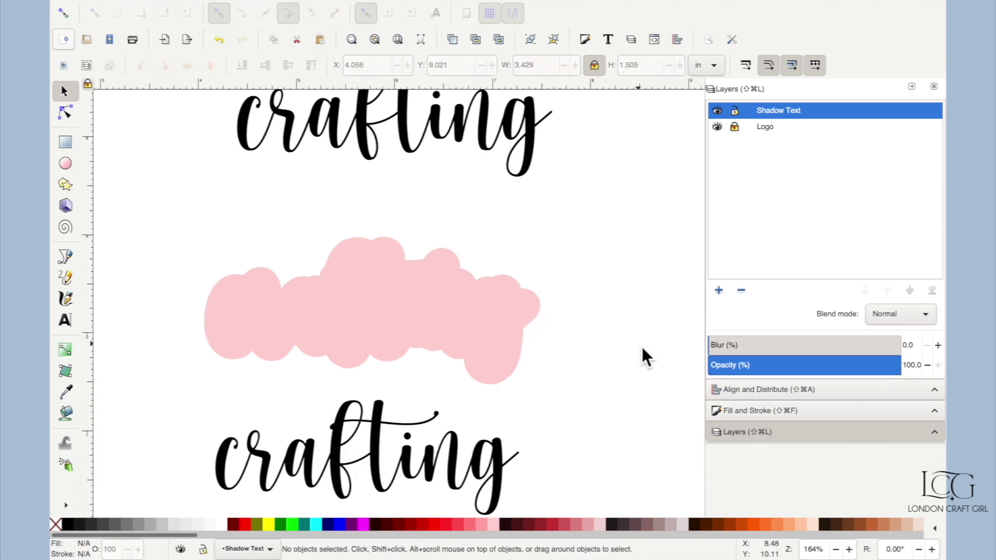